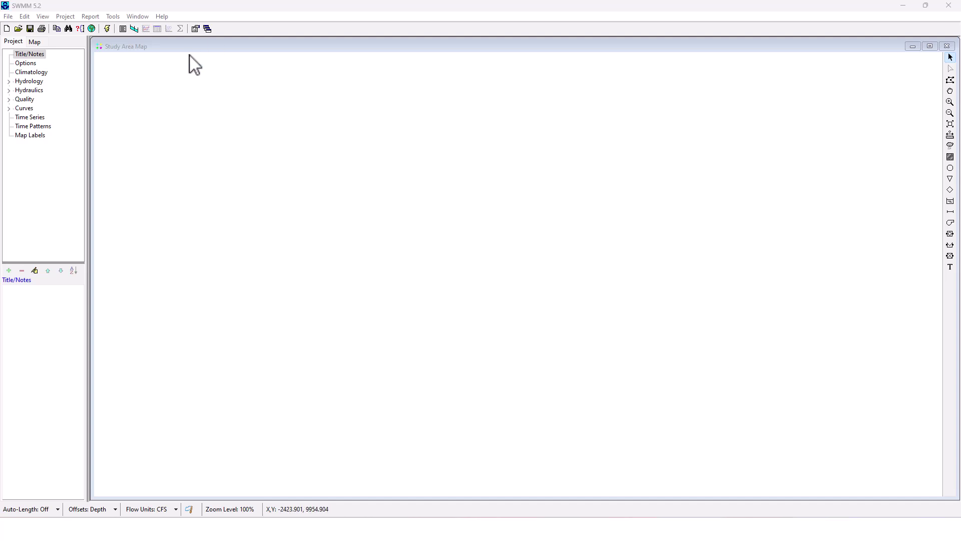
- Place rain gage 1 on the upper-left part of the study area map
left_click(20, 82)
left_click(9, 81)
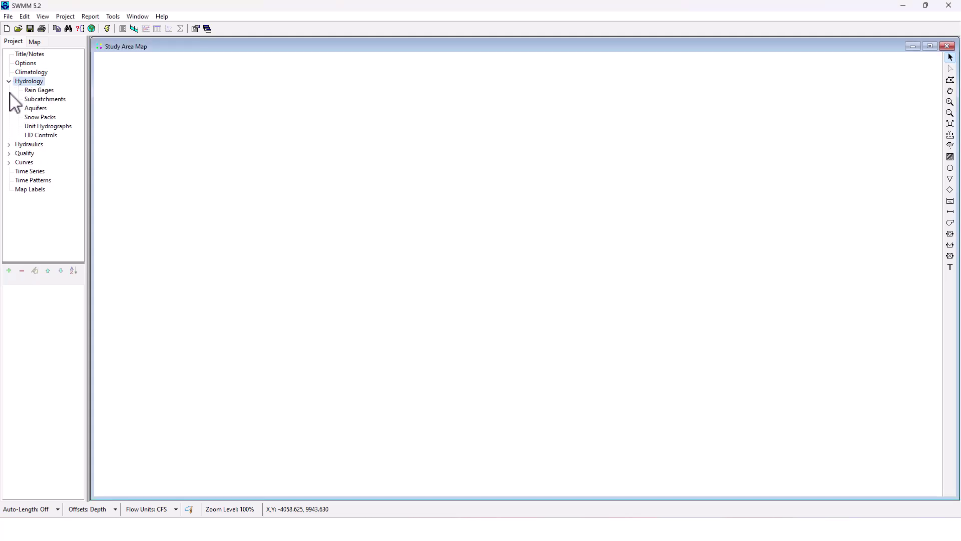
left_click(26, 91)
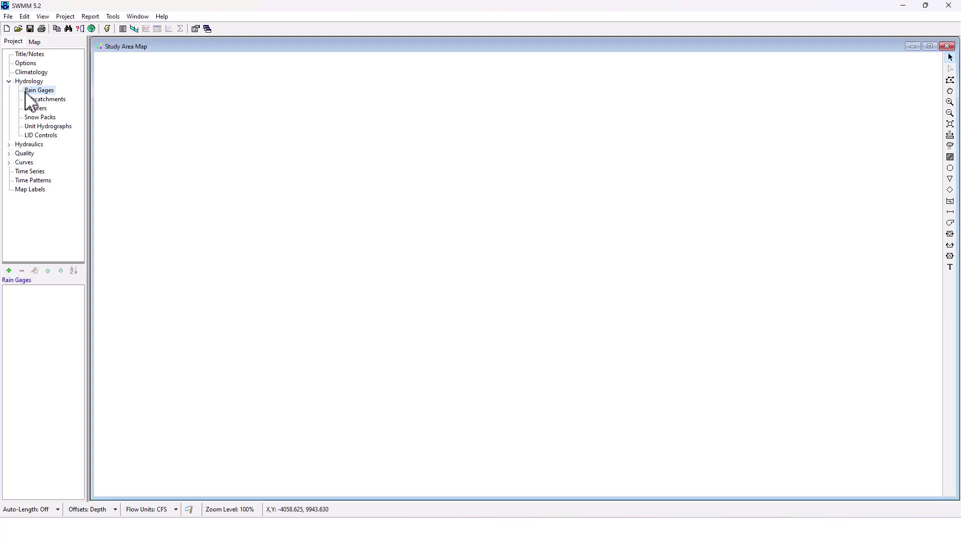
left_click(9, 271)
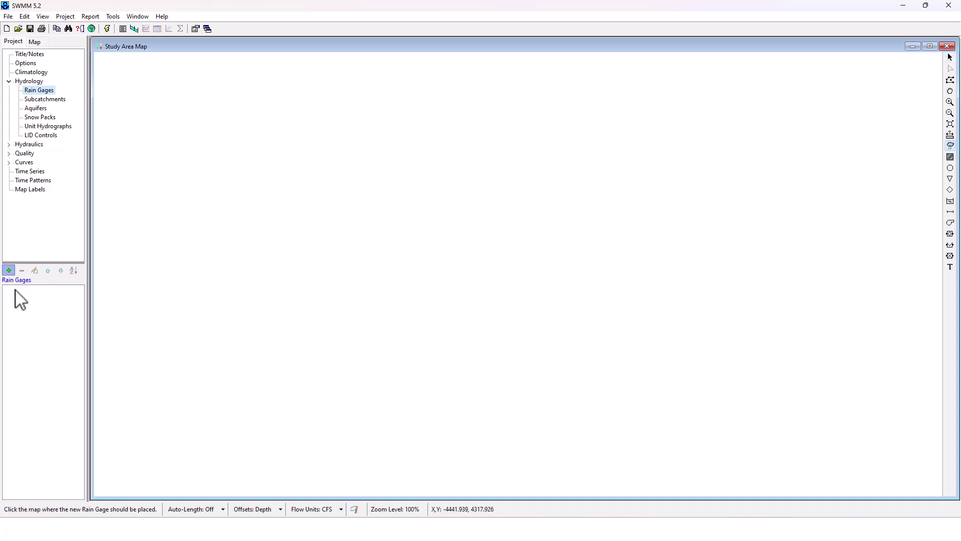
left_click(224, 114)
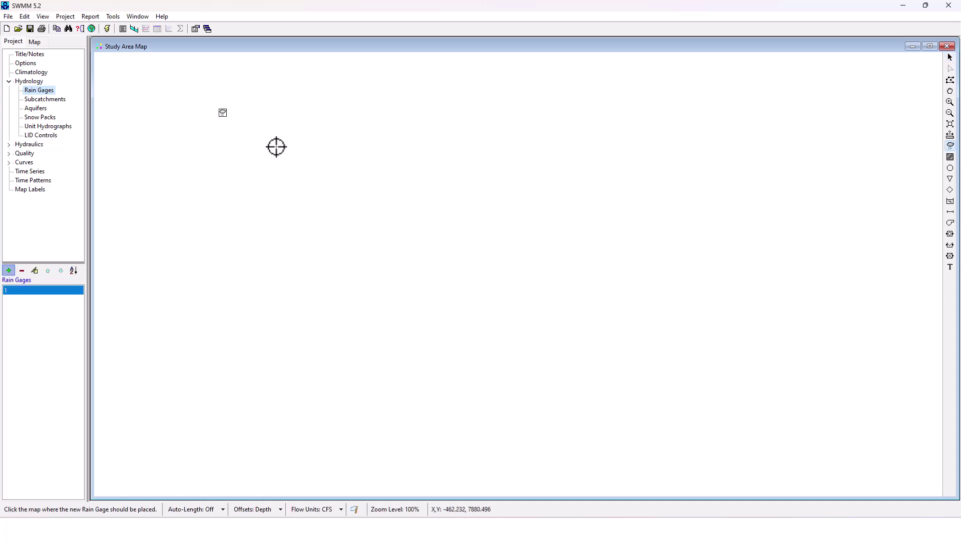
- Delete the accidentally placed second rain gage 2
right_click(278, 147)
left_click(247, 139)
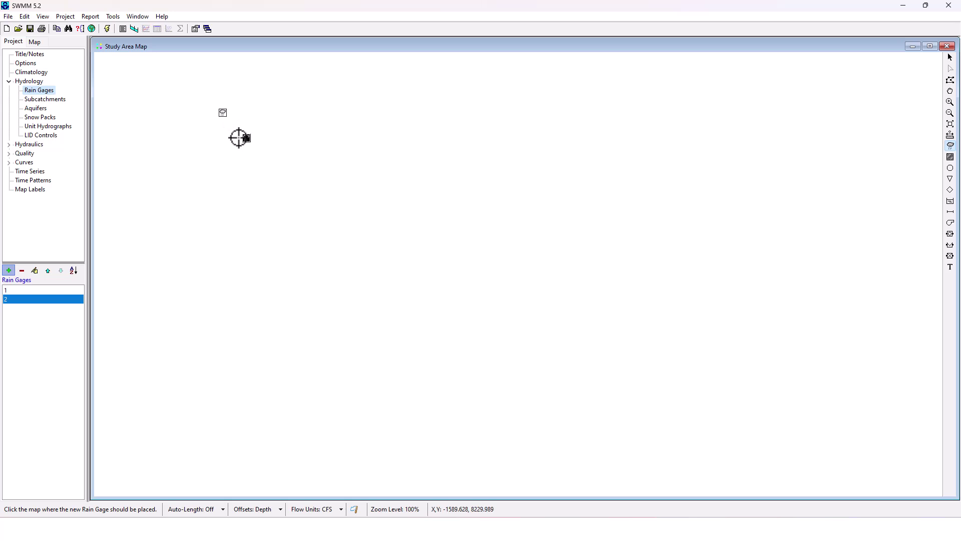
left_click(24, 272)
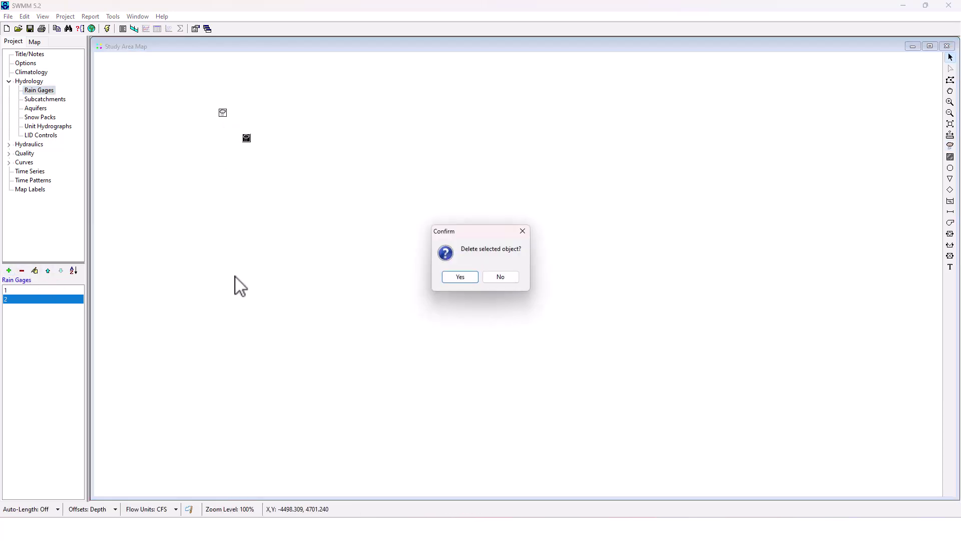
left_click(467, 279)
- Set the rain gage's data source to FILE, reading rainfall from sta310301.dat
double_click(225, 113)
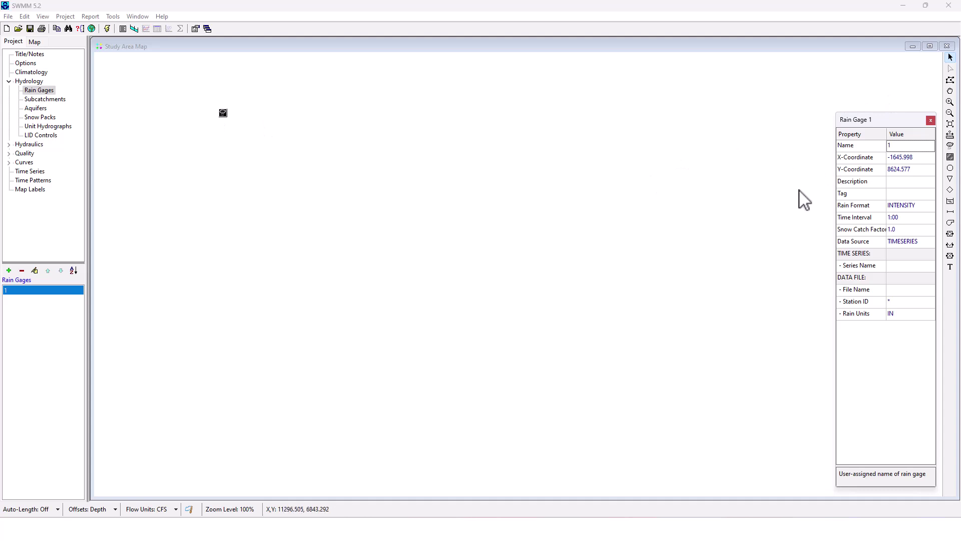
left_click(910, 264)
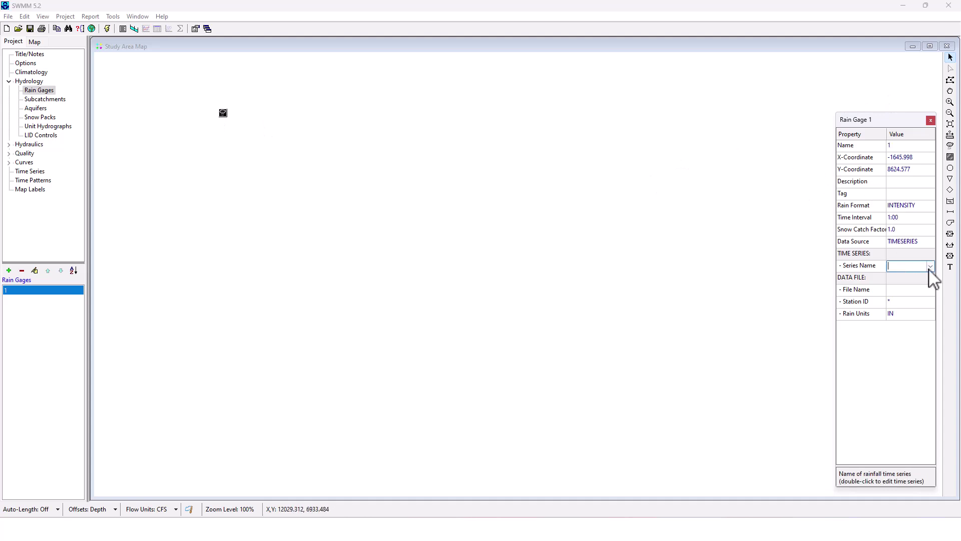
left_click(930, 267)
left_click(910, 266)
right_click(220, 118)
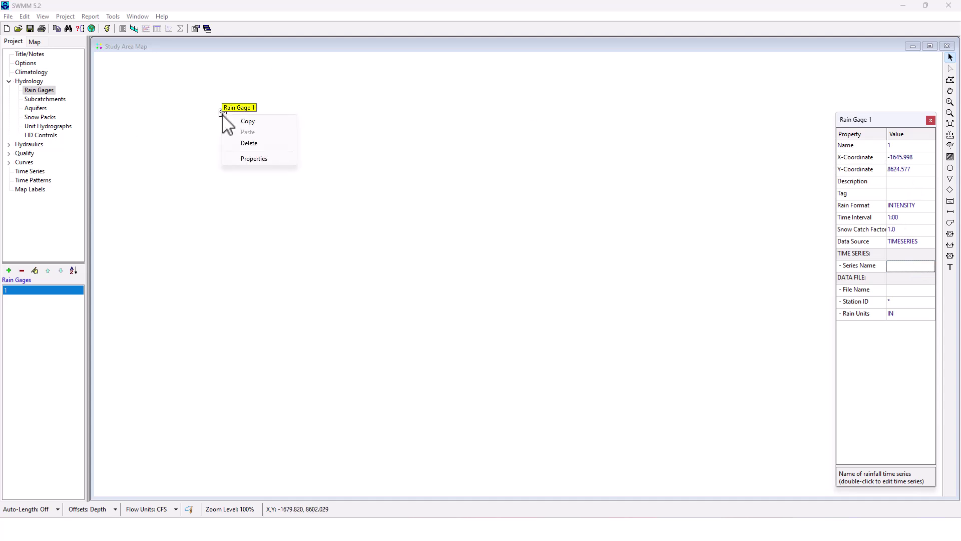
left_click(245, 160)
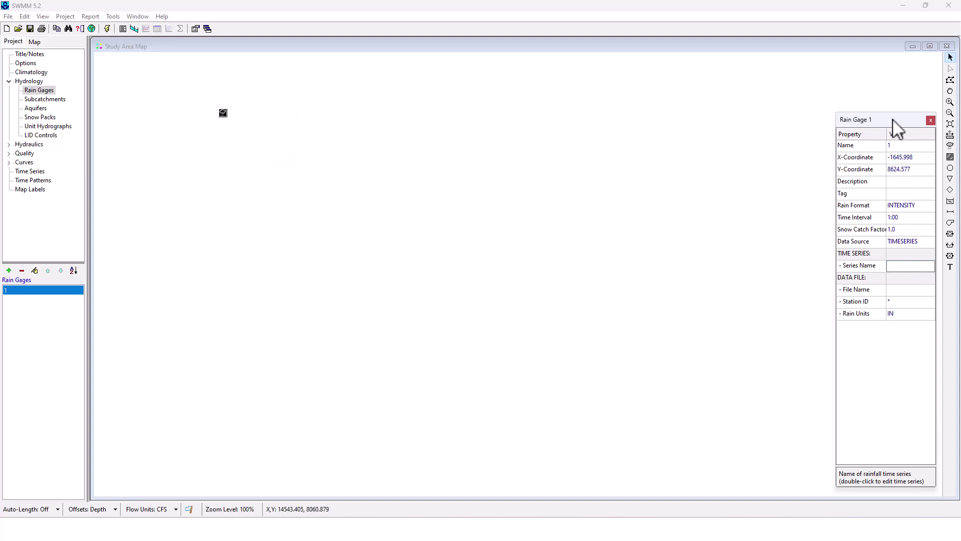
left_click_drag(896, 125, 756, 99)
left_click(790, 271)
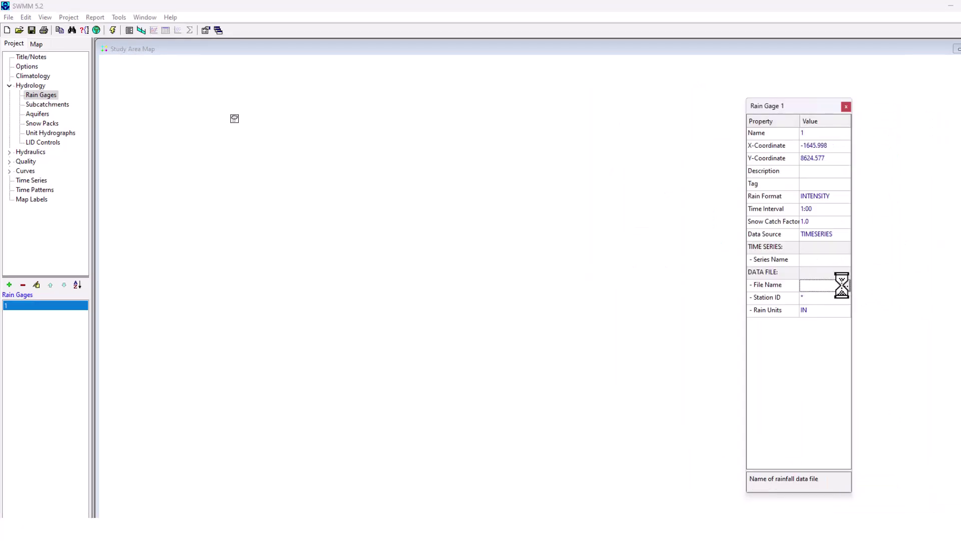
left_click(844, 285)
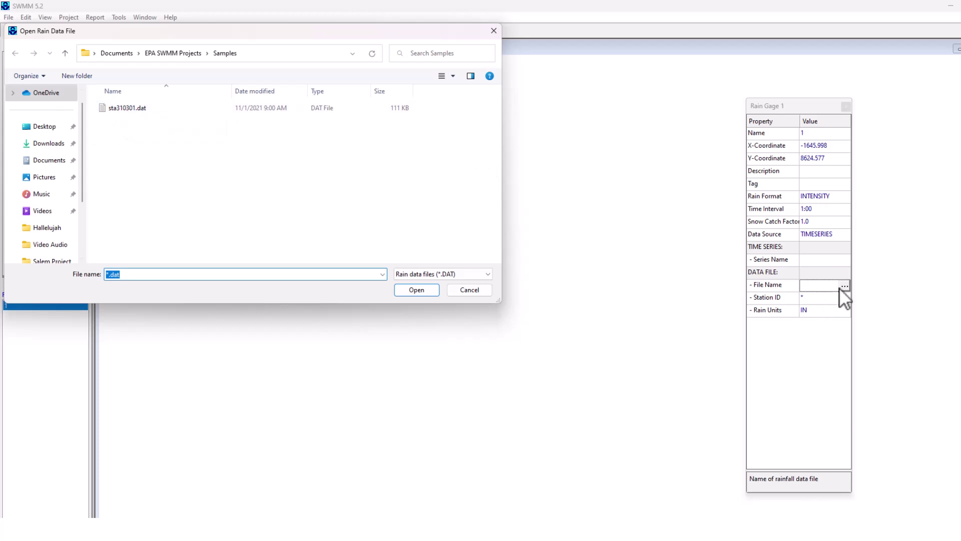
double_click(144, 109)
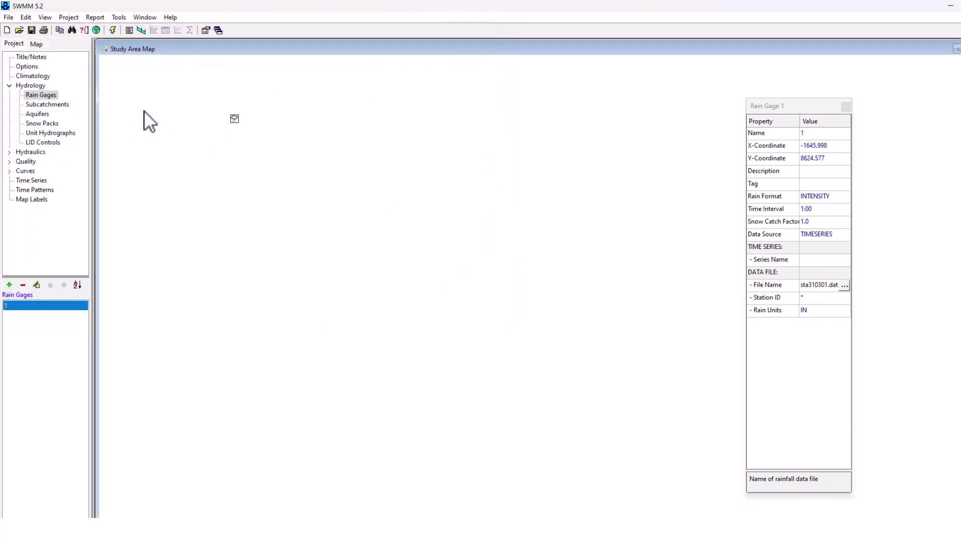
left_click(827, 235)
left_click(844, 235)
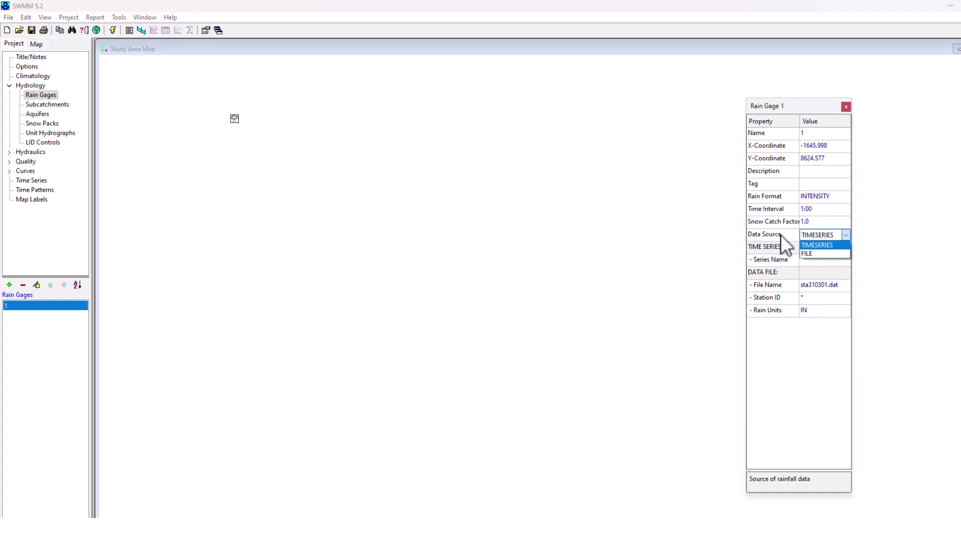
left_click(812, 254)
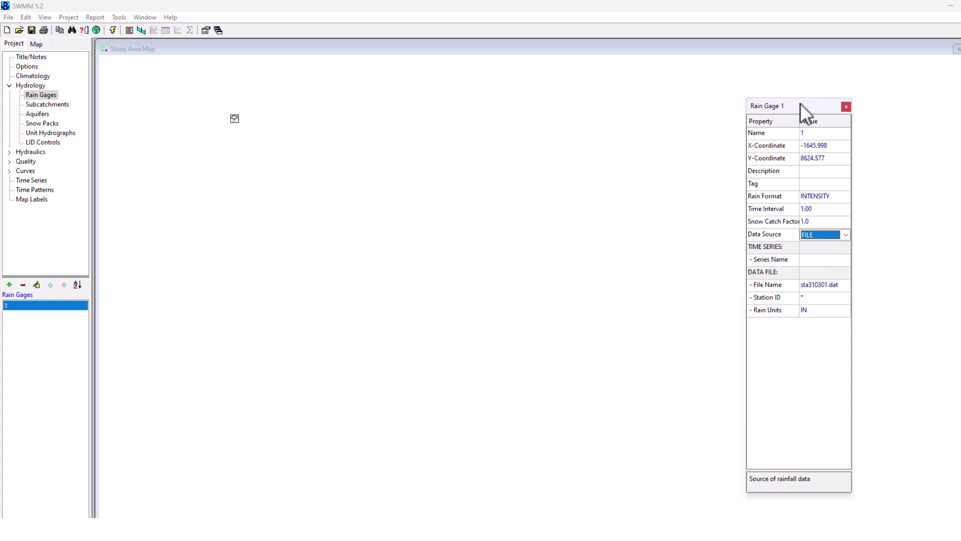
- Rename the rain gage to RainGage1 and close its property editor
left_click_drag(800, 103, 790, 103)
left_click(811, 131)
type("RainGag")
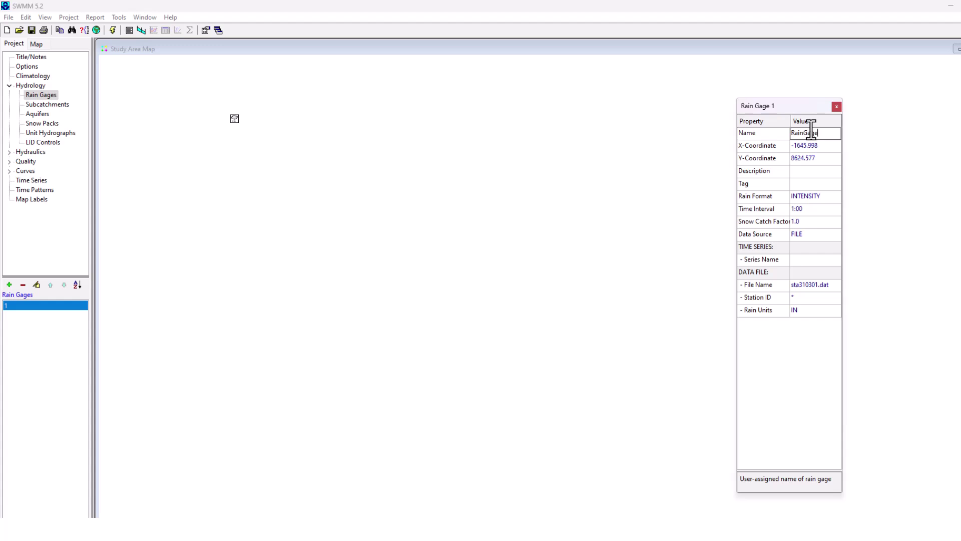
type("e")
key("Escape")
type("RainGage1")
key("Return")
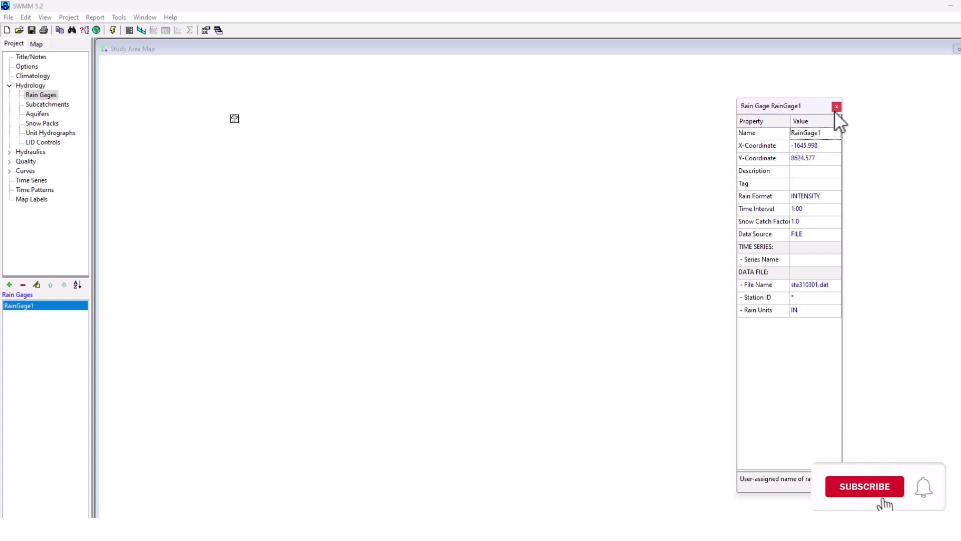
left_click(836, 107)
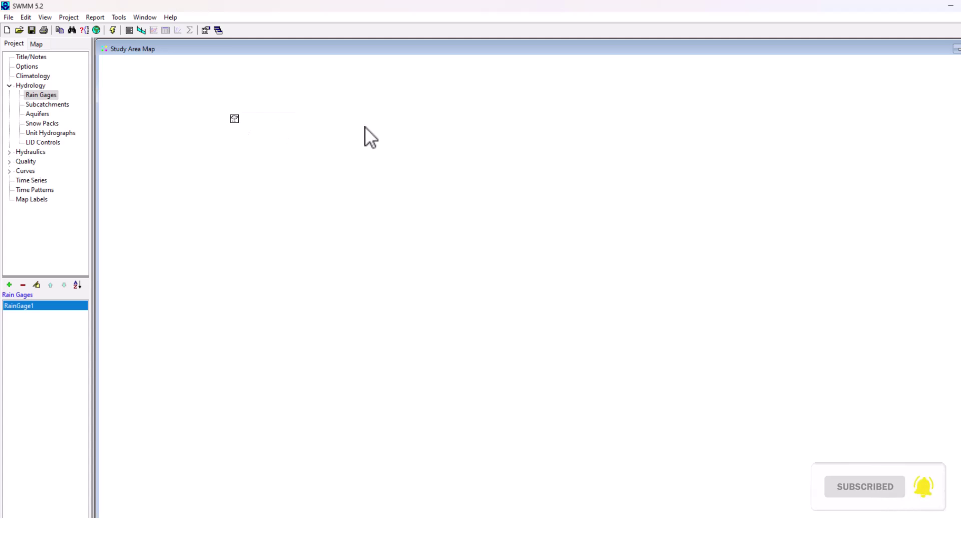
- Draw the four-cornered outline of subcatchment 1 right of the rain gage
left_click(32, 105)
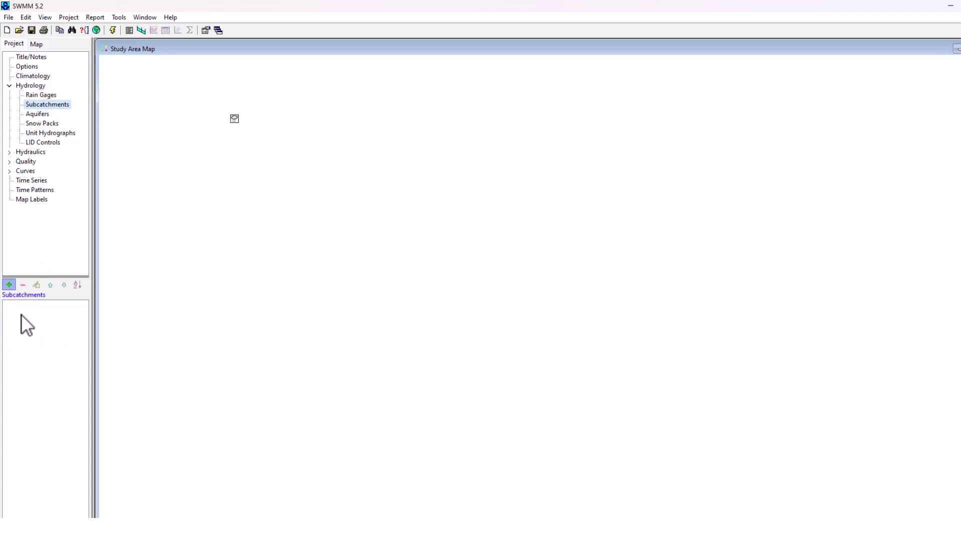
left_click(289, 118)
left_click(286, 189)
left_click(372, 191)
left_click(382, 103)
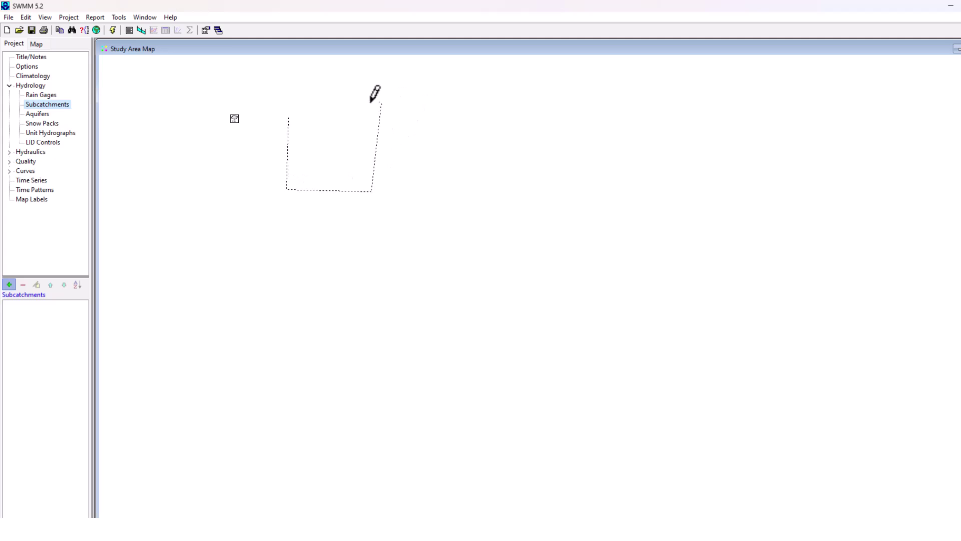
right_click(293, 115)
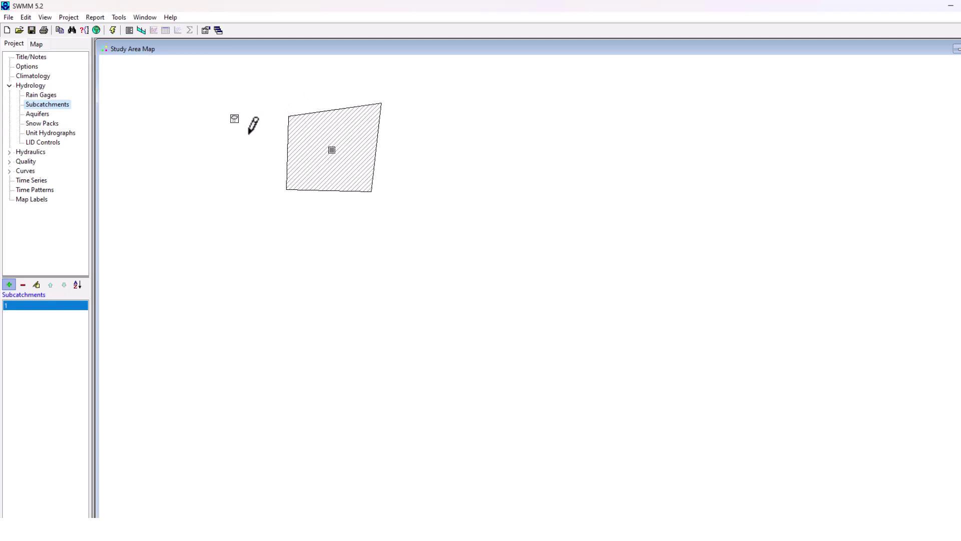
- Delete the accidental second subcatchment 2
right_click(248, 133)
left_click(336, 152)
right_click(332, 151)
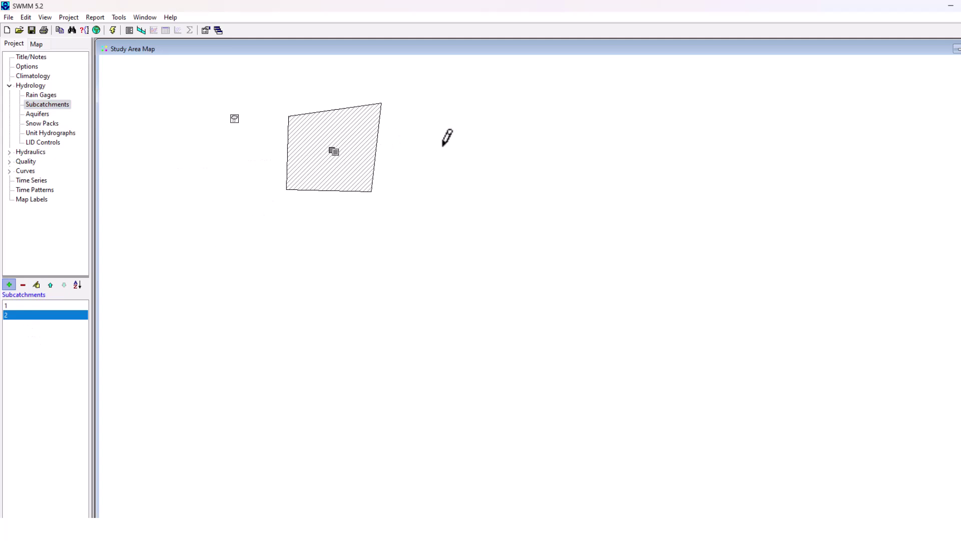
left_click(23, 285)
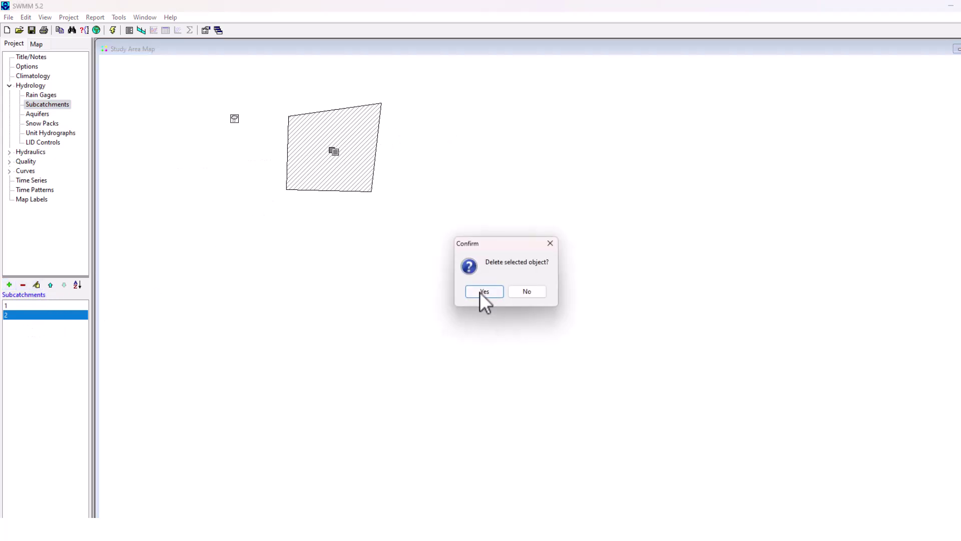
left_click(478, 291)
- Assign RainGage1 as Subcatchment 1's rain gage
double_click(332, 149)
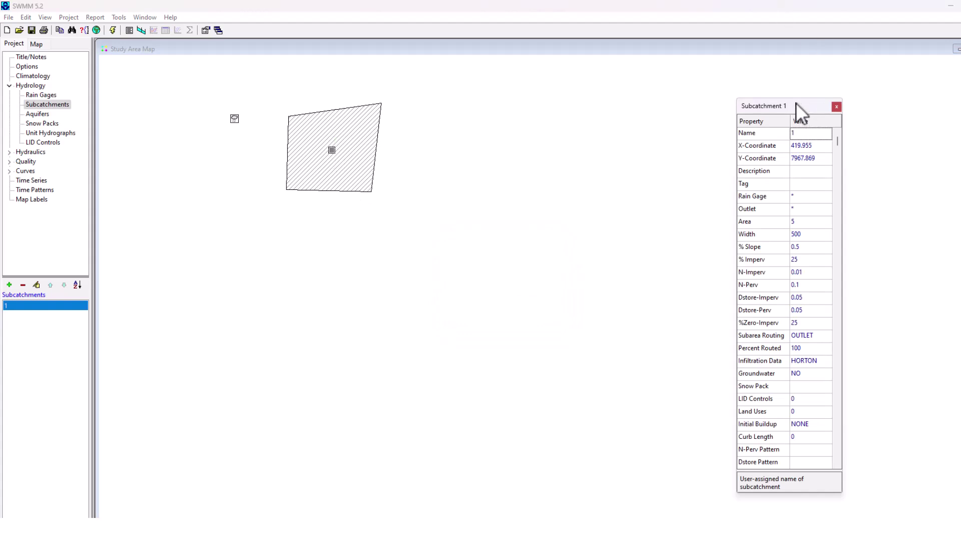
left_click_drag(742, 98, 665, 97)
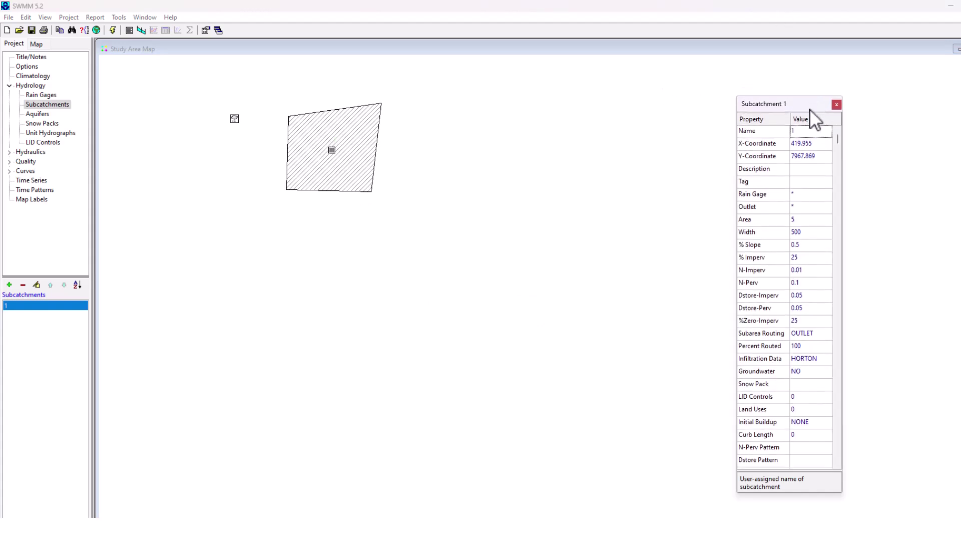
left_click_drag(809, 109, 607, 84)
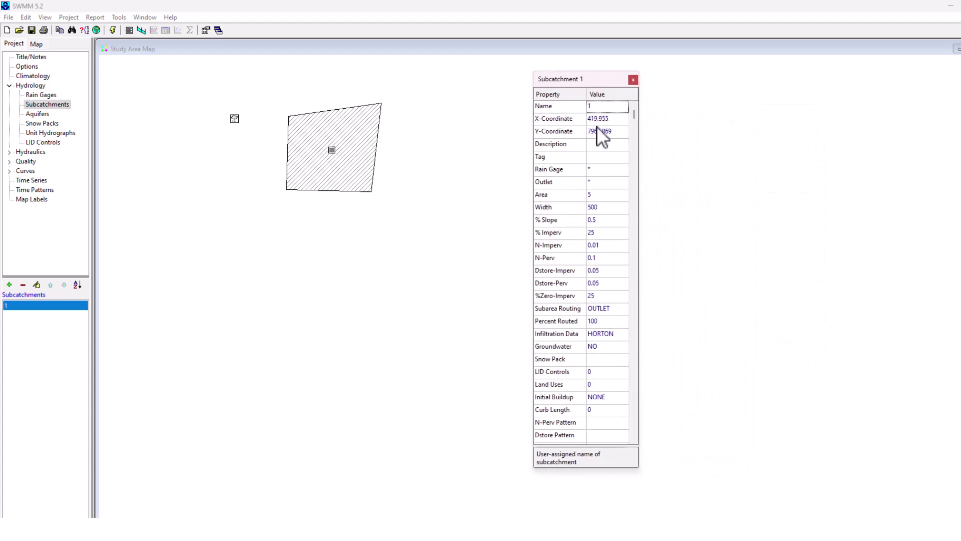
left_click(599, 170)
left_click(621, 172)
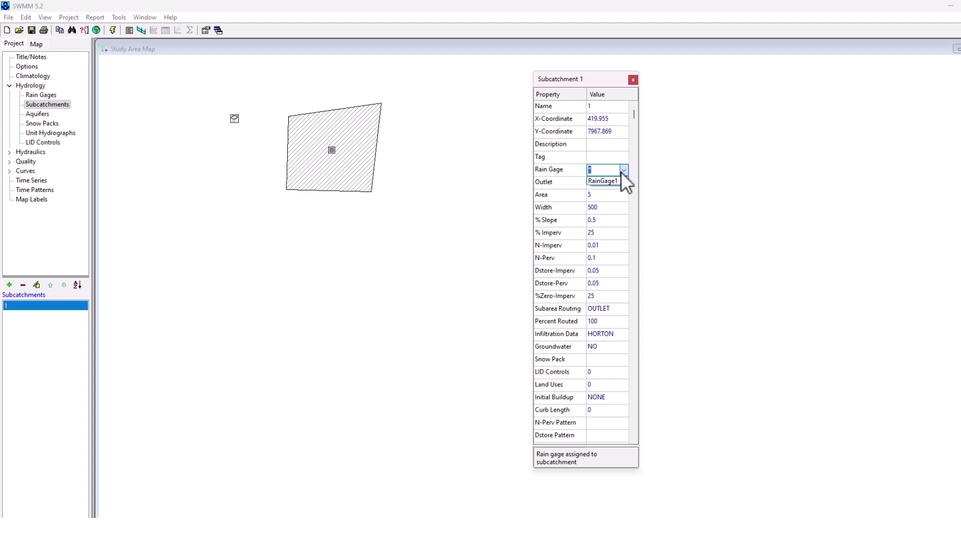
left_click(620, 182)
- Set Subcatchment 1's area 10, width 500, 30% impervious and N-Imperv 0.015
left_click(617, 196)
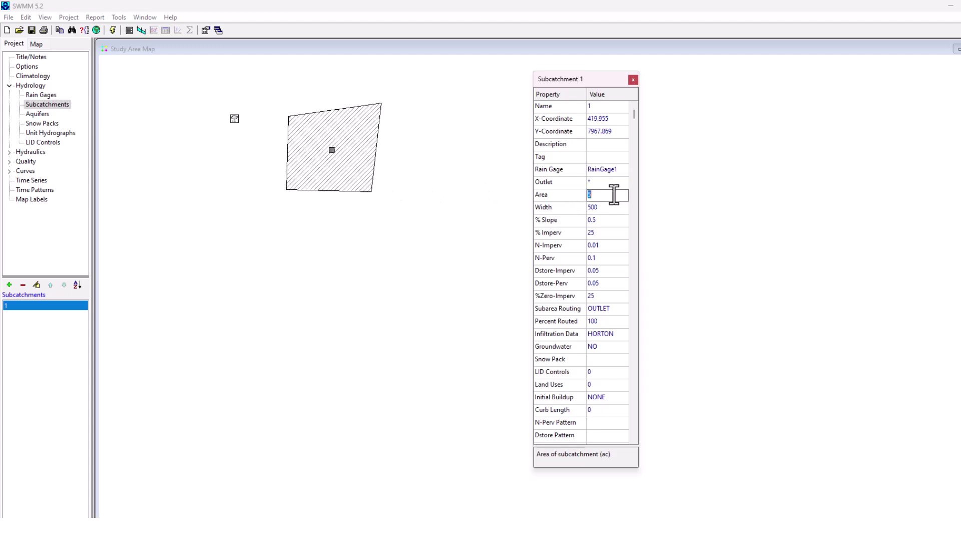
type("10")
left_click(602, 207)
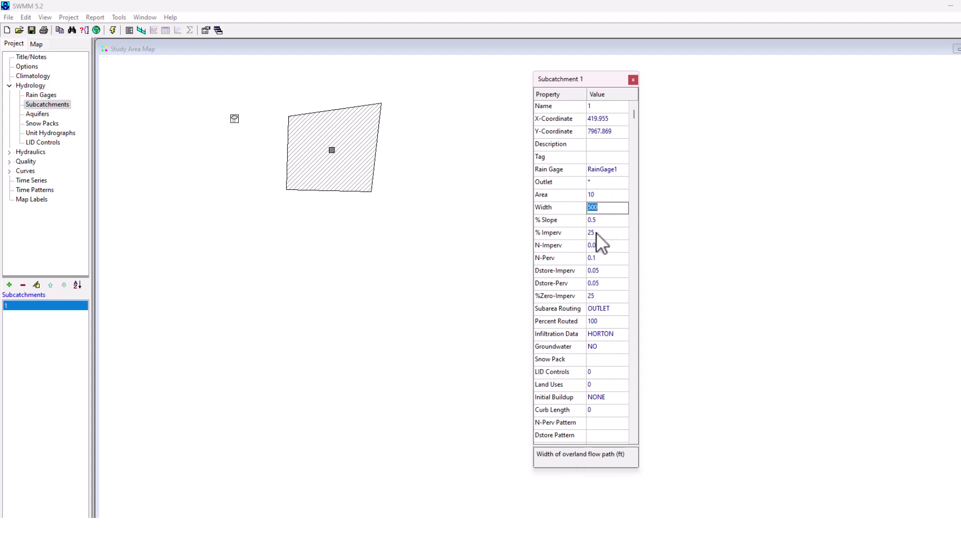
left_click(610, 233)
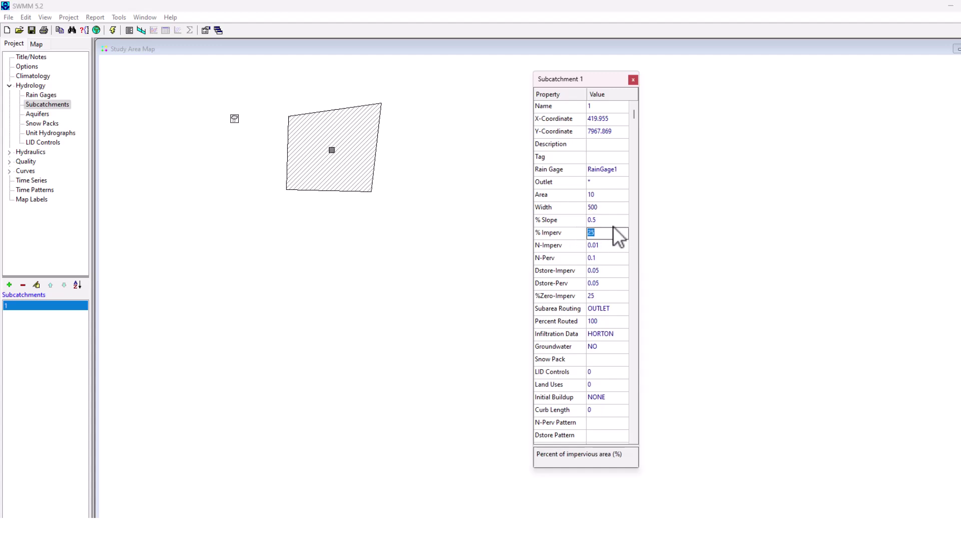
type("30")
left_click(603, 246)
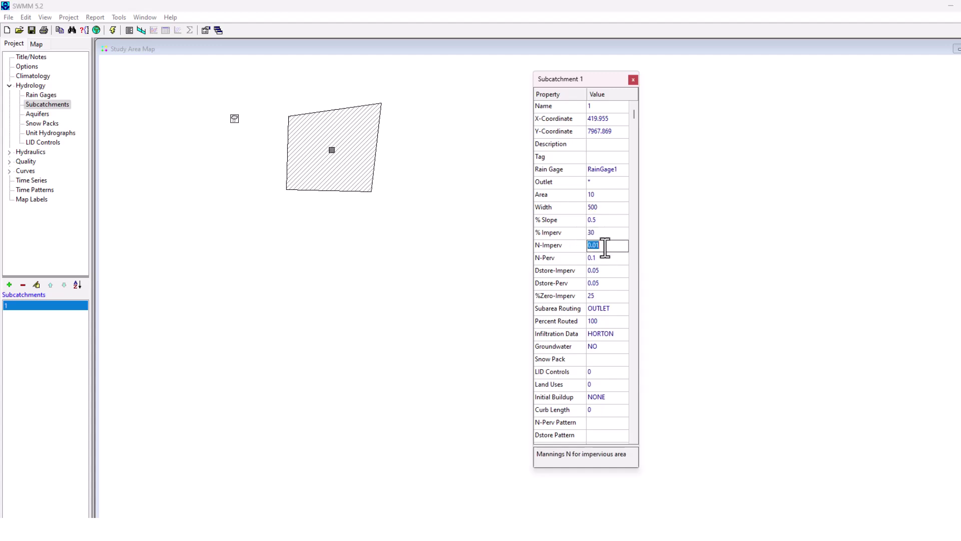
type("0.015")
left_click(616, 258)
left_click(635, 133)
left_click_drag(636, 133, 621, 112)
- Place junctions 2, 3 and 4 stepping down-left from the subcatchment
left_click(633, 80)
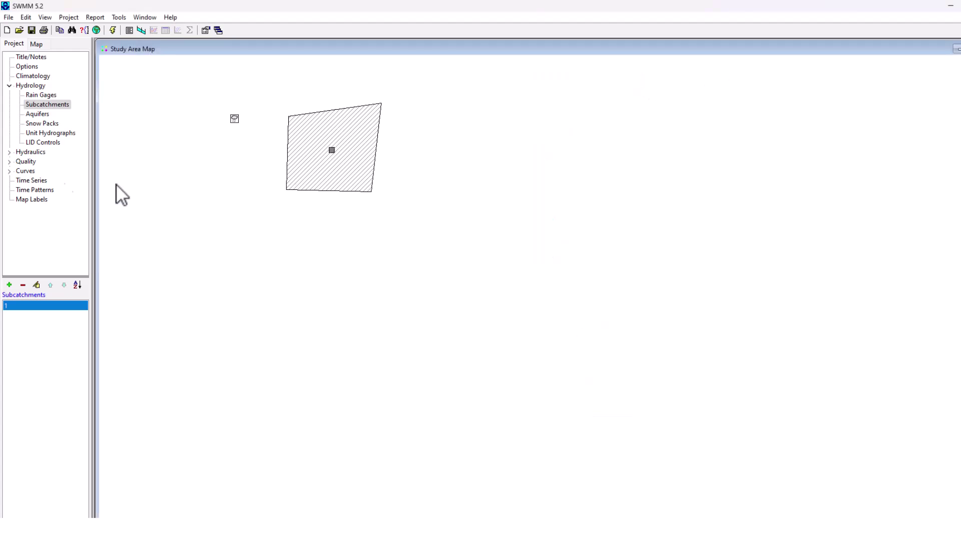
left_click(10, 151)
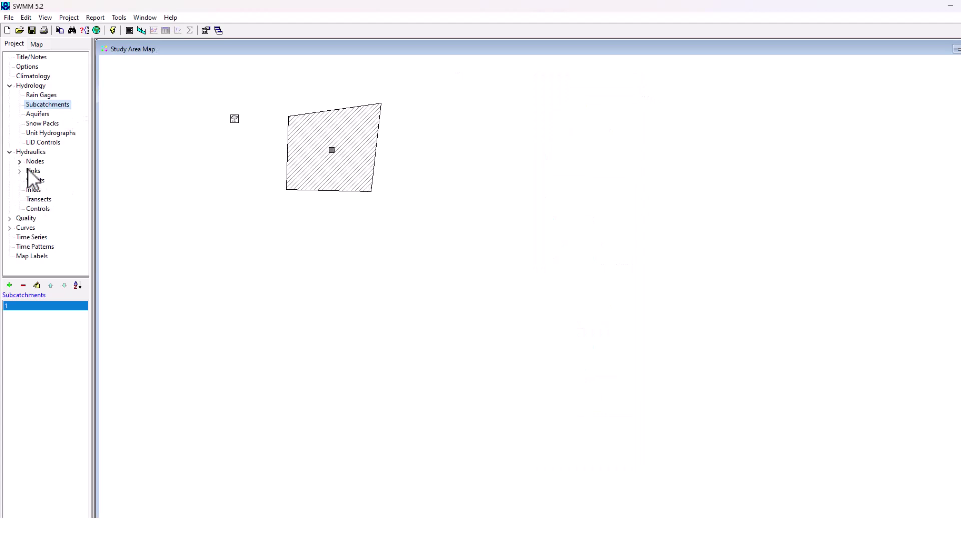
left_click(20, 161)
left_click(41, 171)
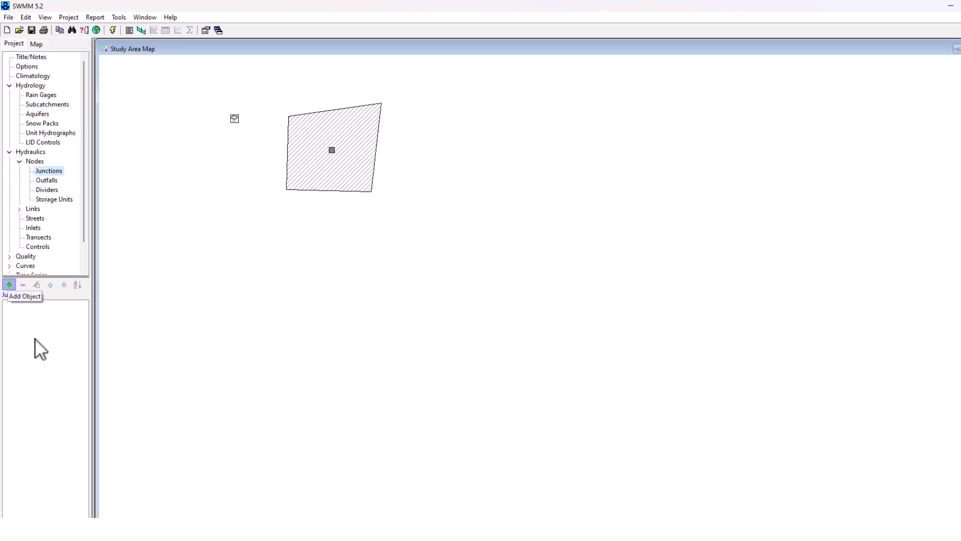
left_click(9, 284)
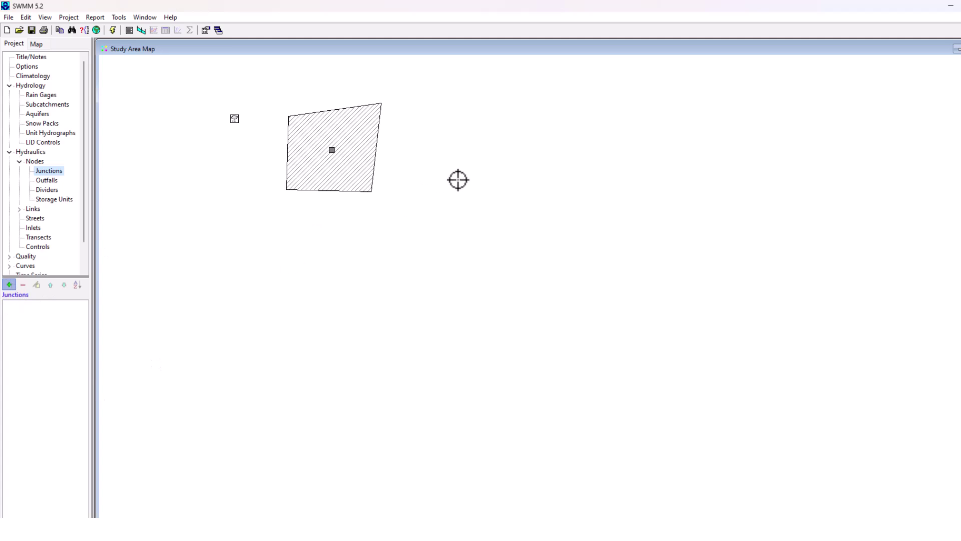
left_click(458, 179)
left_click(416, 252)
left_click(304, 278)
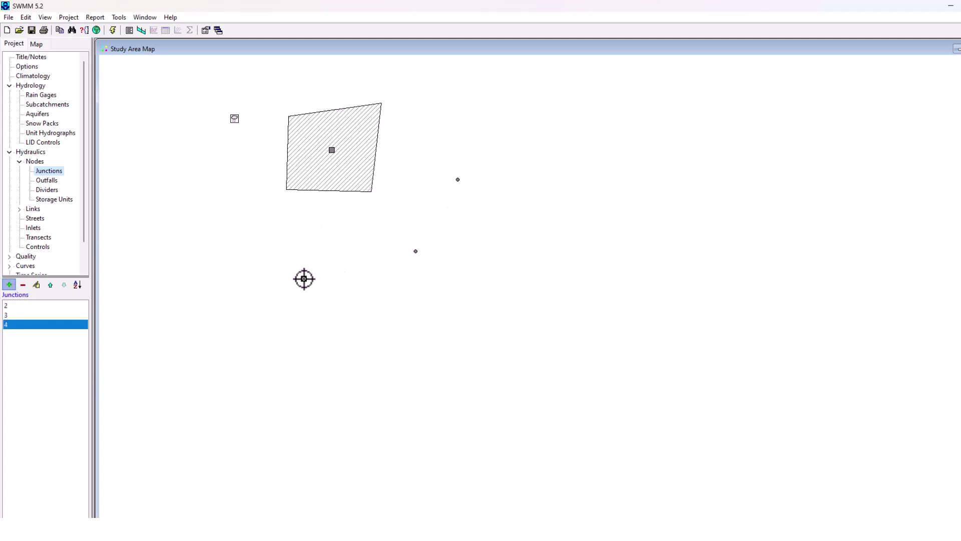
- Add outfall 5 at the lower left of the map
left_click(46, 180)
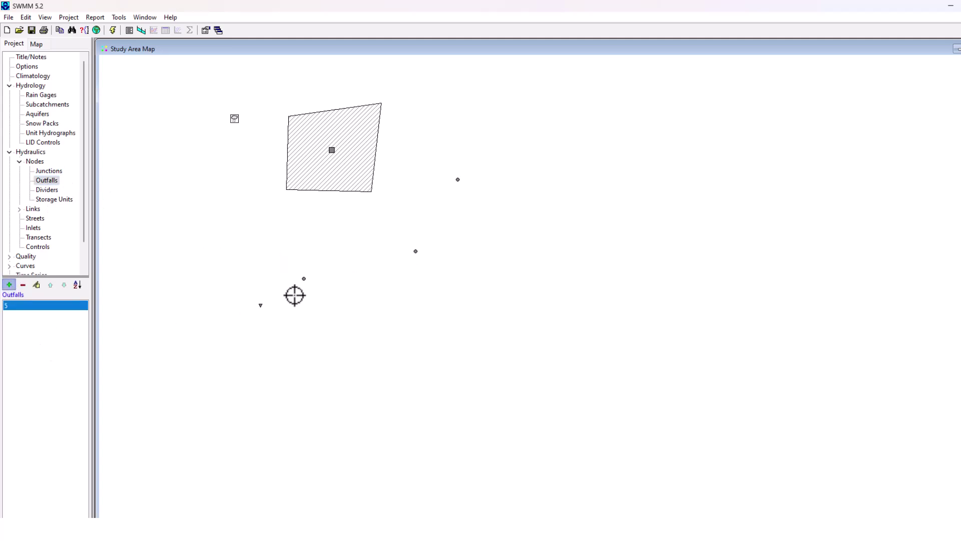
left_click(49, 171)
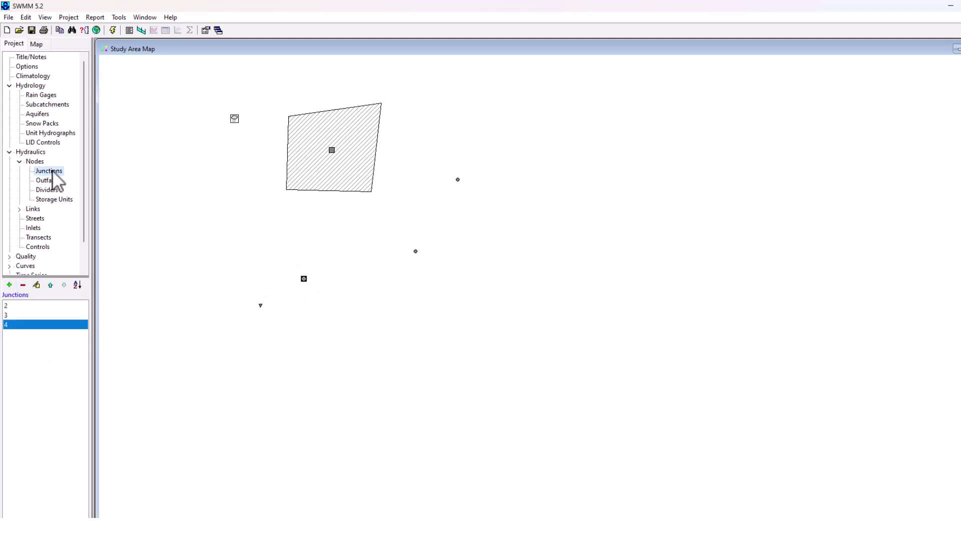
right_click(458, 179)
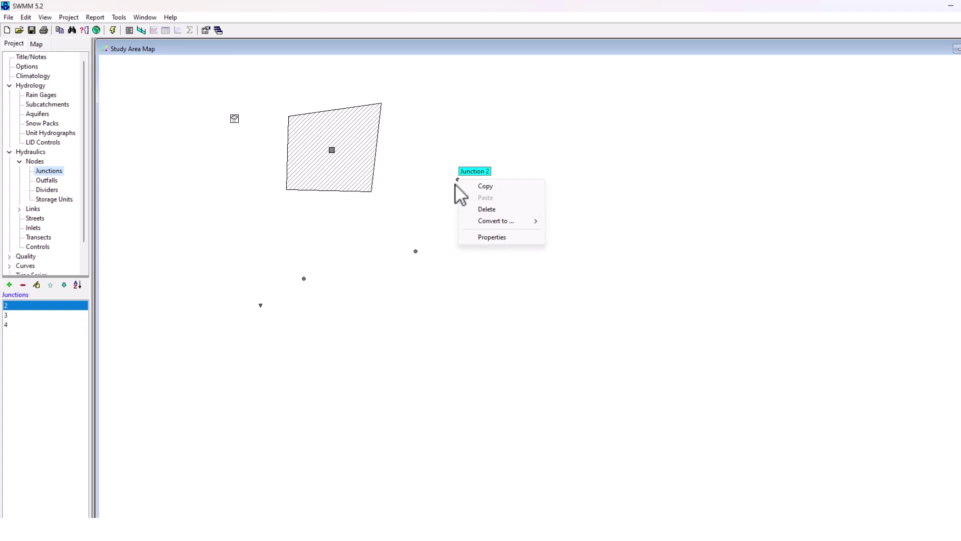
left_click(456, 181)
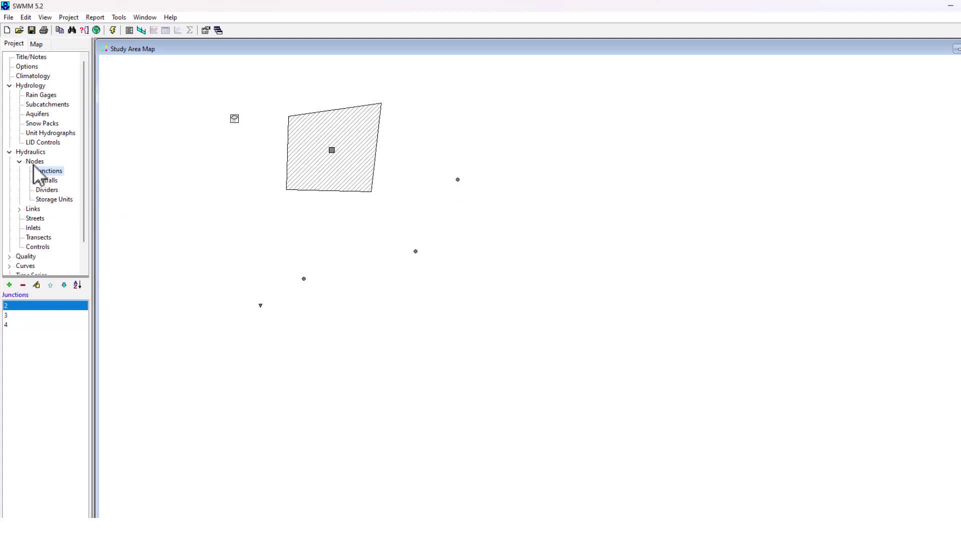
- Draw conduits linking junction 2 to 3, 3 to 4, and 4 to outfall 5
left_click(21, 209)
left_click(45, 218)
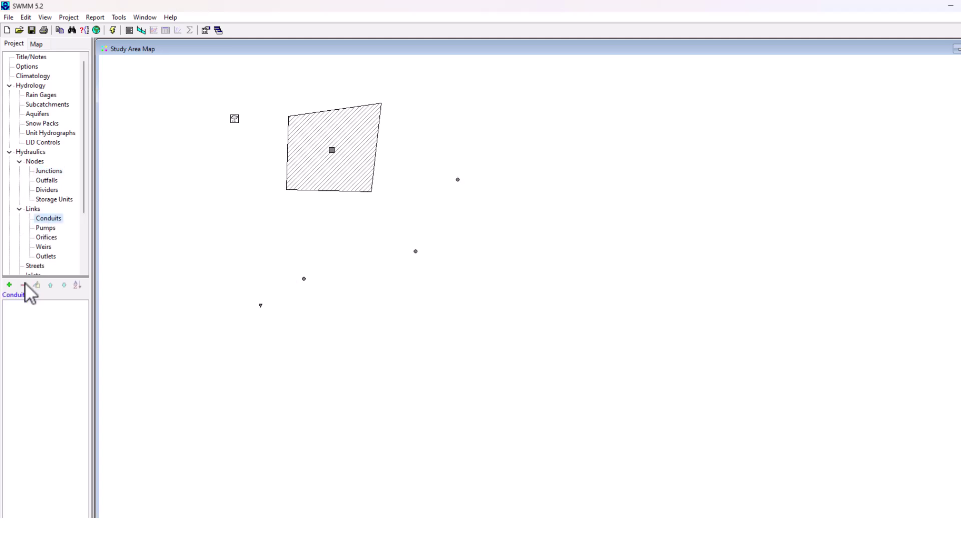
left_click(9, 284)
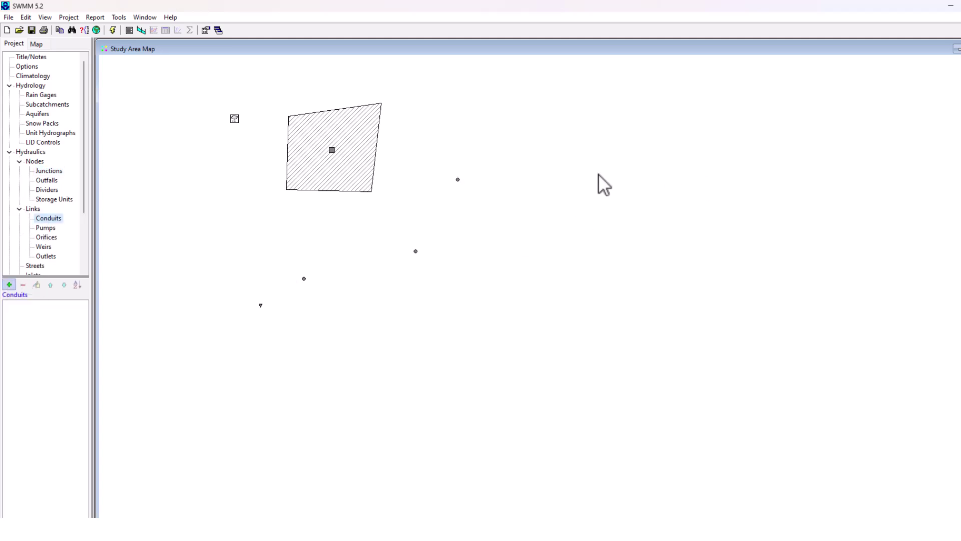
left_click(8, 284)
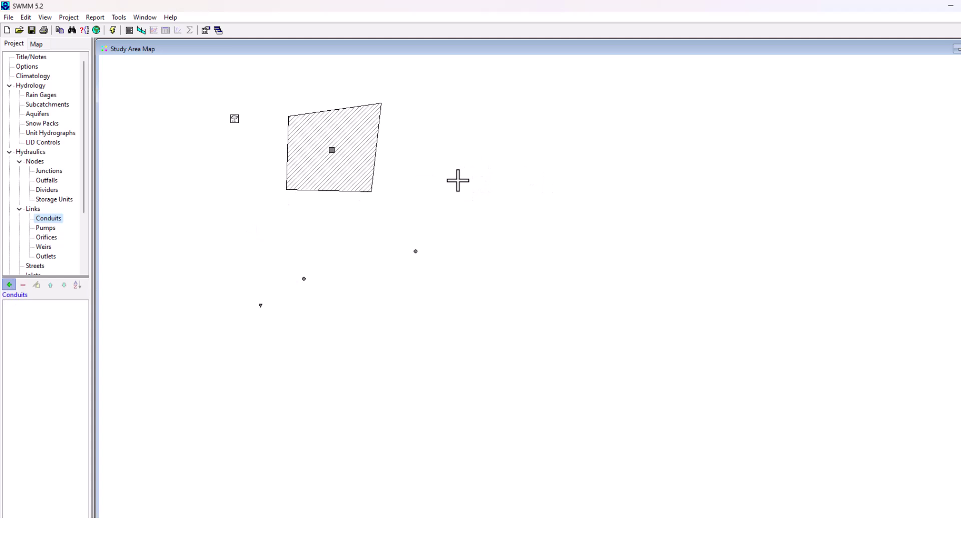
left_click(457, 179)
left_click(415, 251)
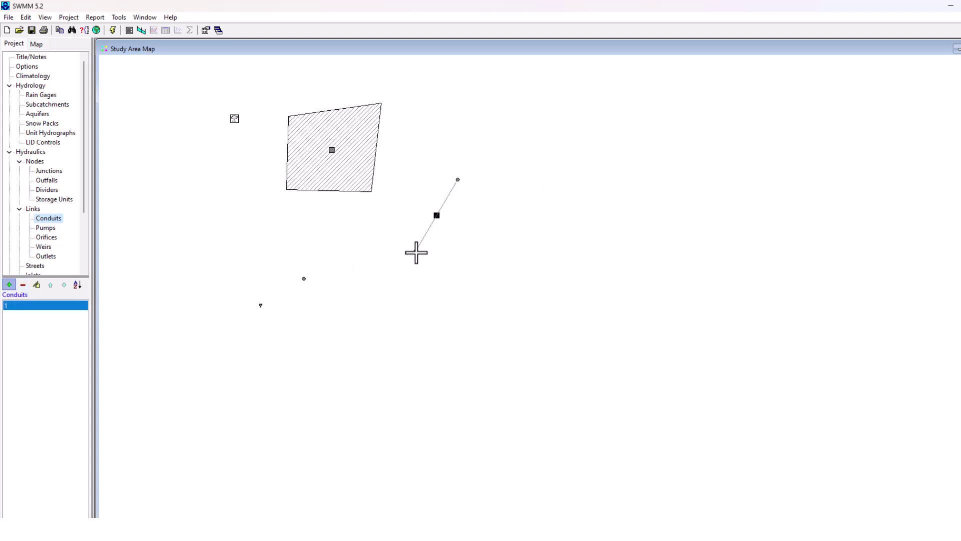
left_click(416, 251)
left_click(304, 278)
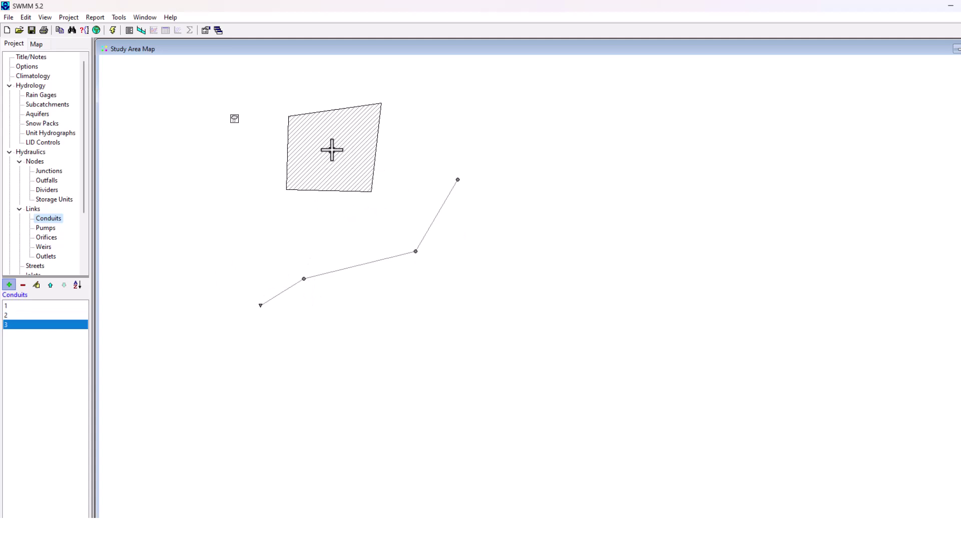
left_click(458, 179)
left_click(332, 149)
key("Escape")
key("Escape")
double_click(333, 151)
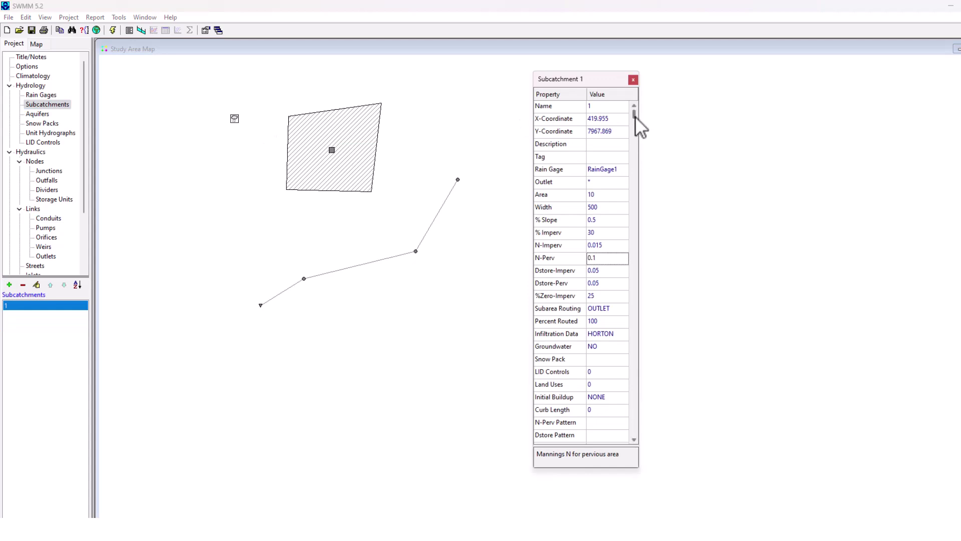
left_click(634, 440)
left_click(633, 79)
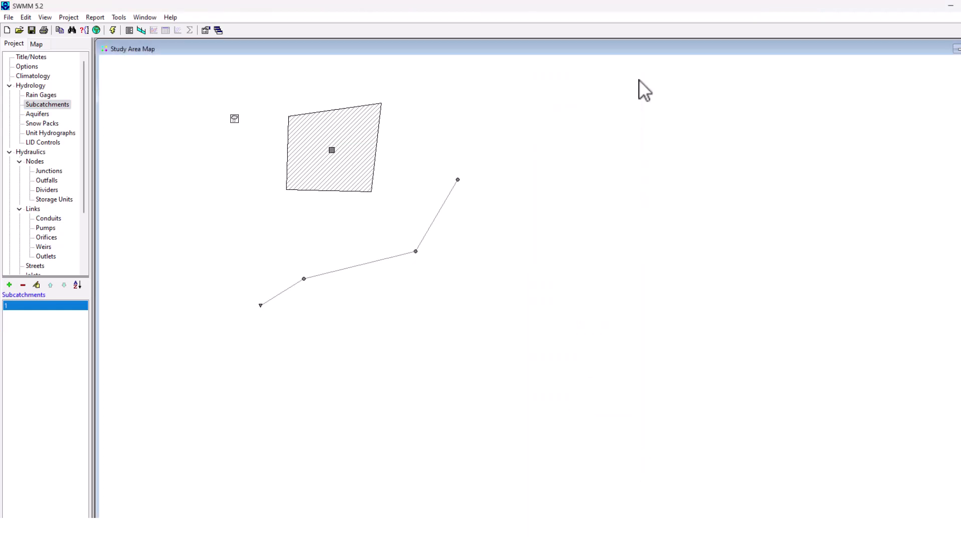
left_click(47, 180)
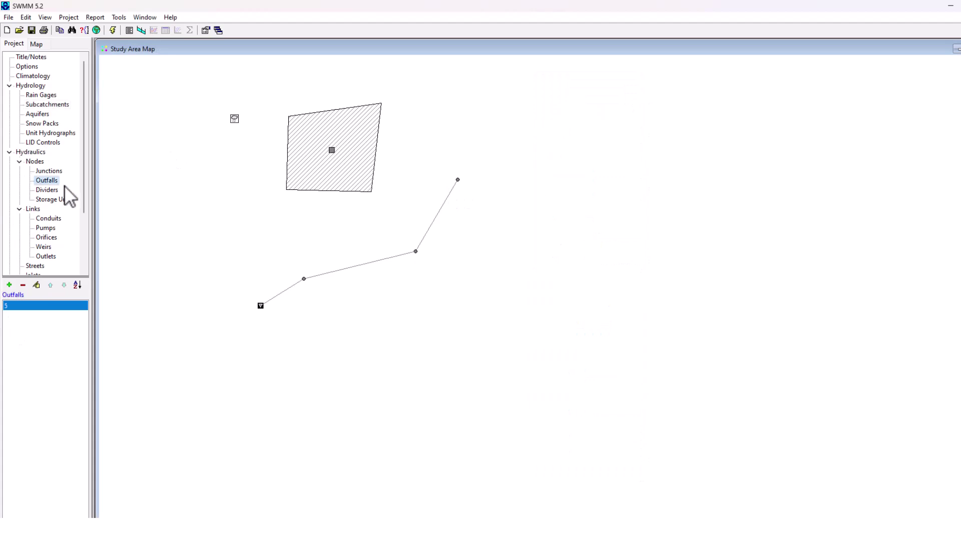
left_click(48, 171)
left_click(48, 218)
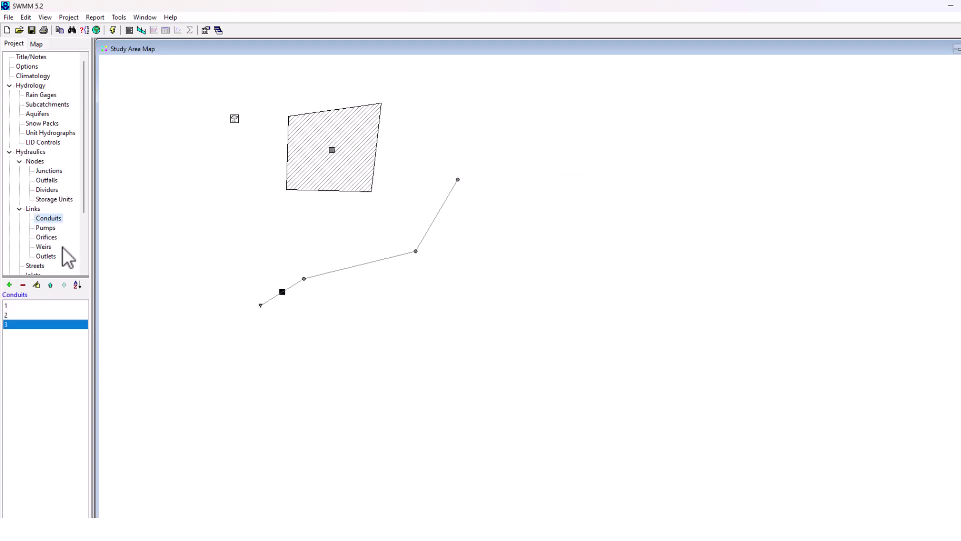
left_click(9, 284)
left_click(457, 179)
left_click(332, 150)
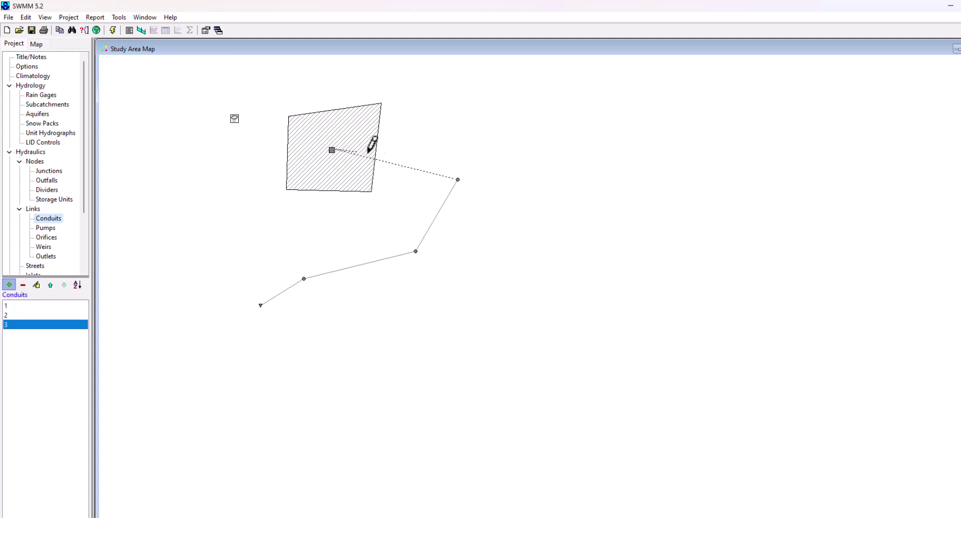
right_click(368, 113)
- Open Subcatchment 1's Outlet field, checking junction 2's properties for its ID
double_click(326, 143)
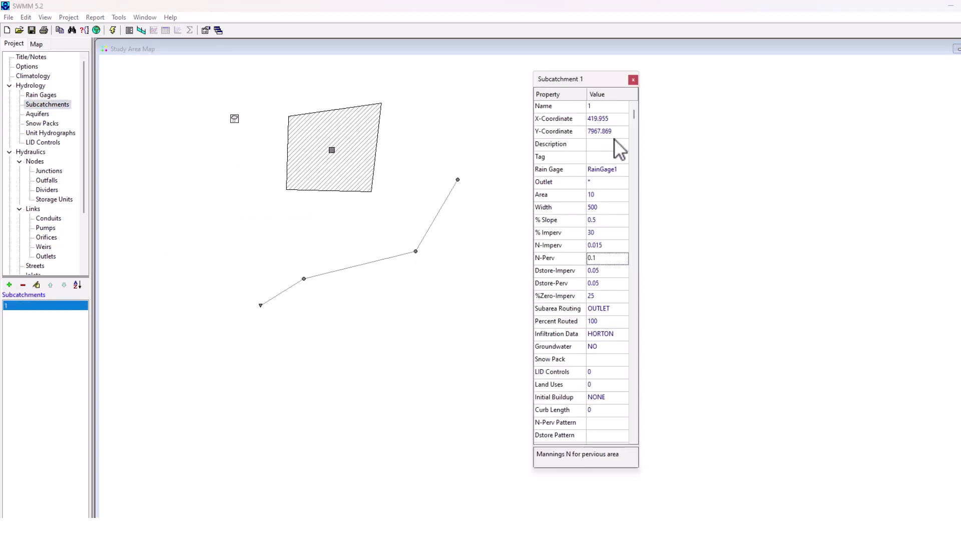
left_click(602, 170)
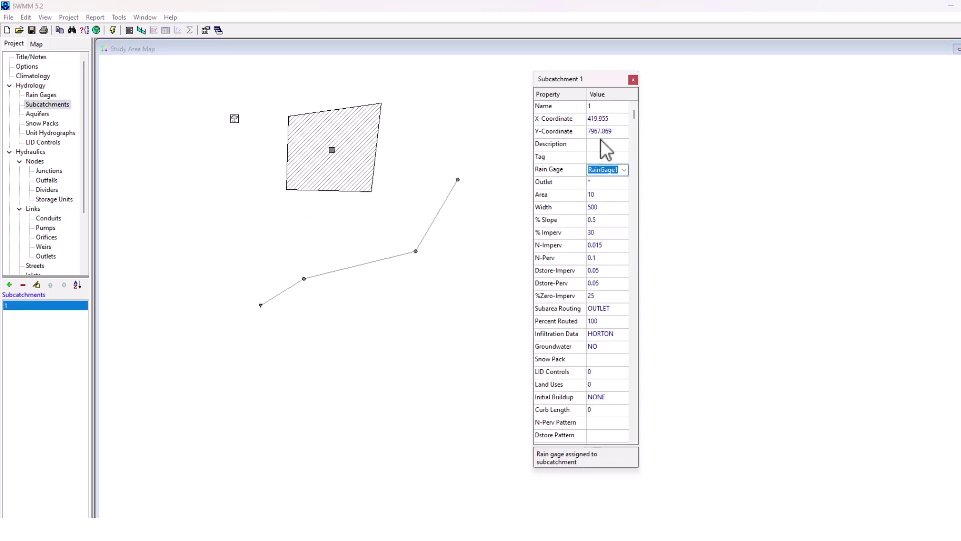
left_click(615, 184)
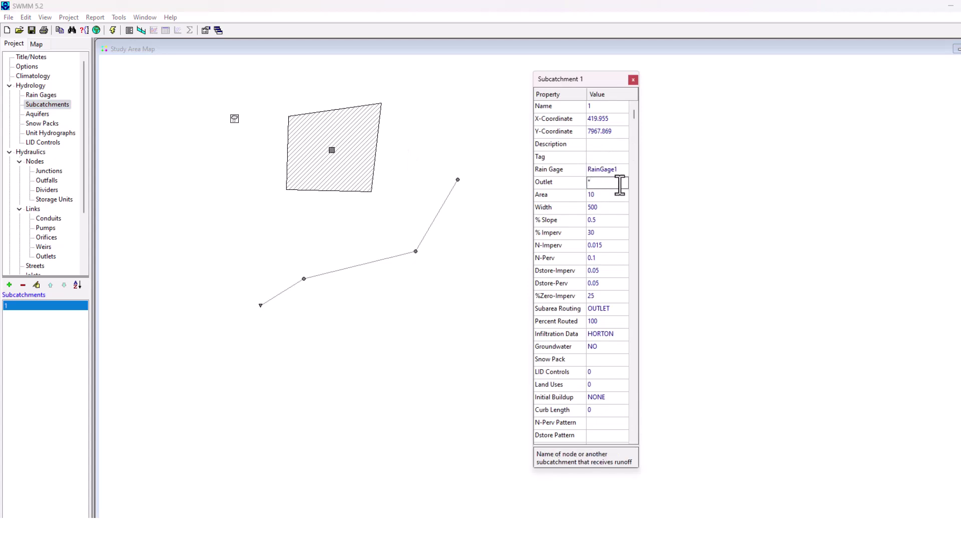
left_click(459, 181)
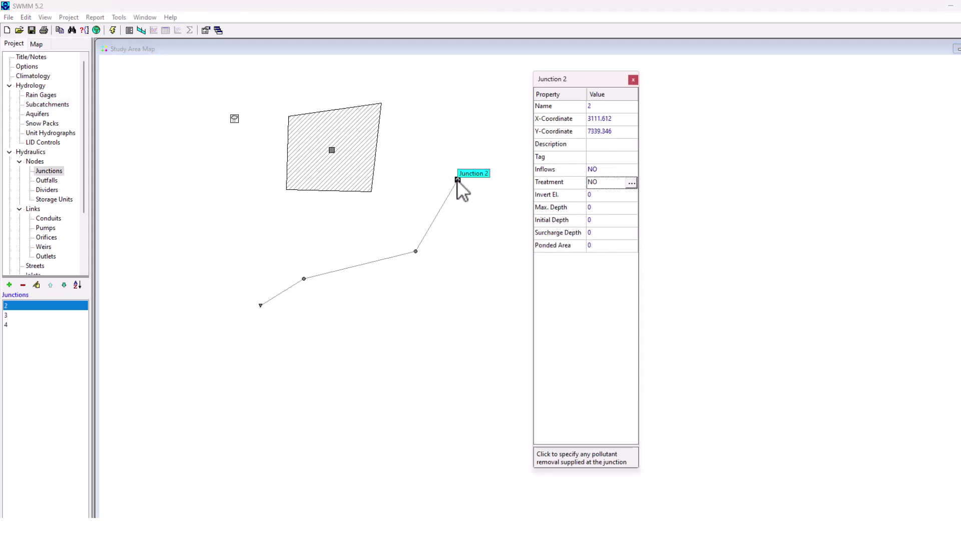
left_click(332, 149)
left_click(609, 182)
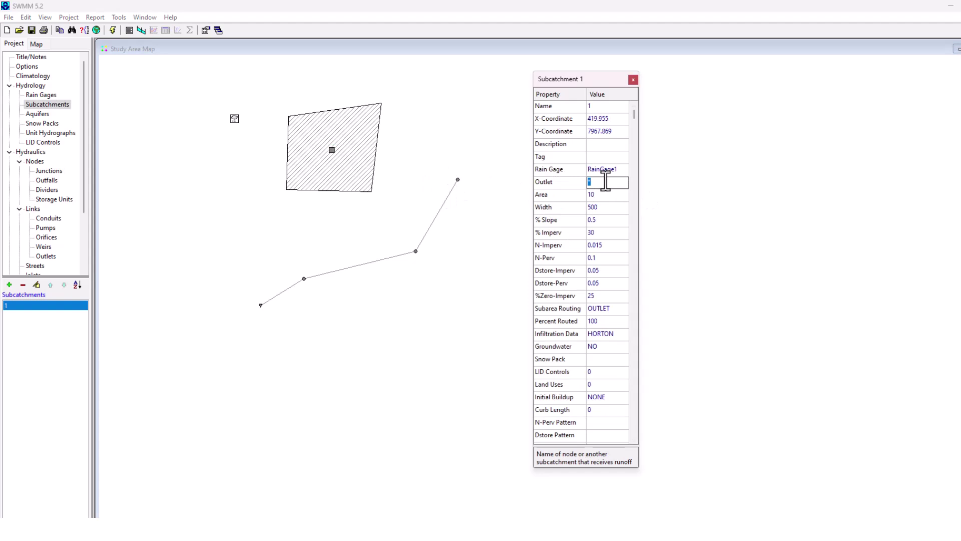
left_click(459, 179)
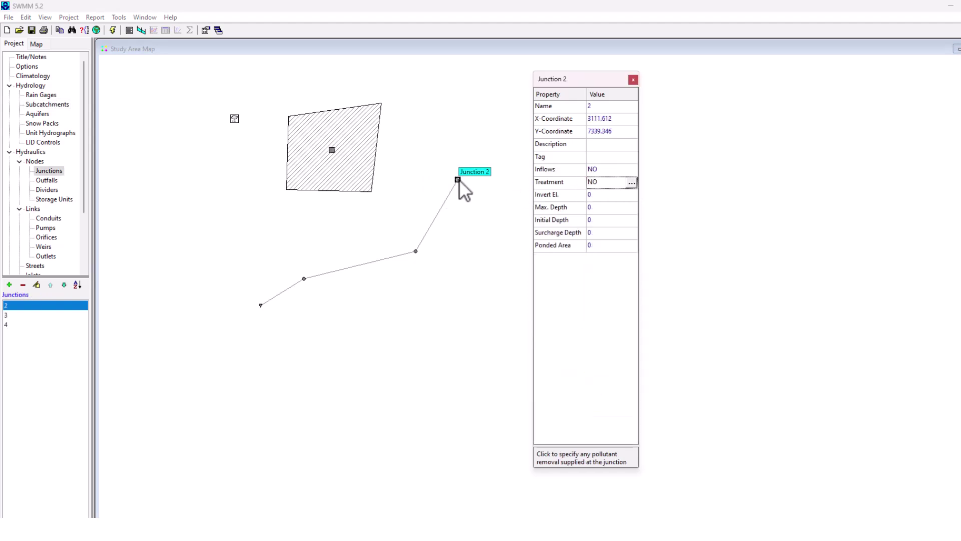
left_click(332, 150)
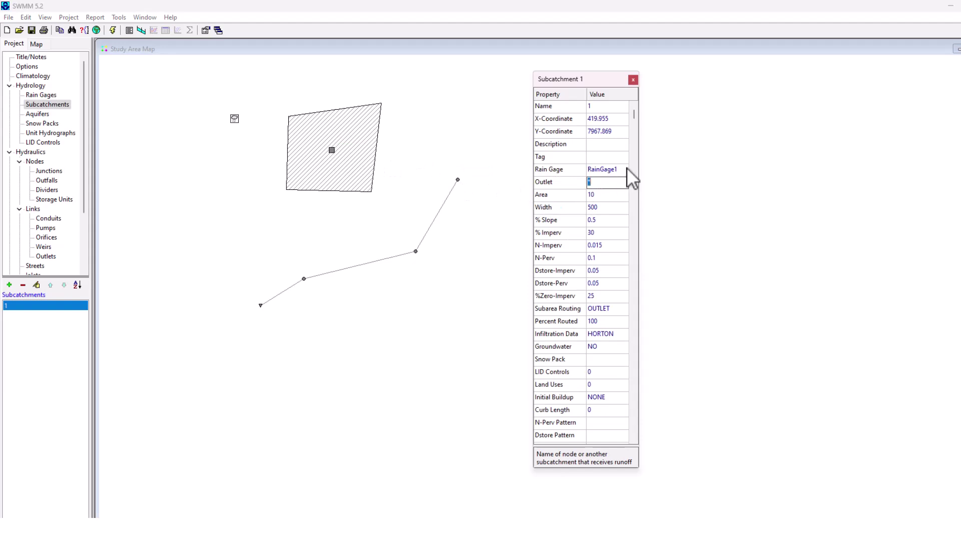
- Set Subcatchment 1's outlet to node 2 after j2 and J2 are rejected
type("j2")
key("Return")
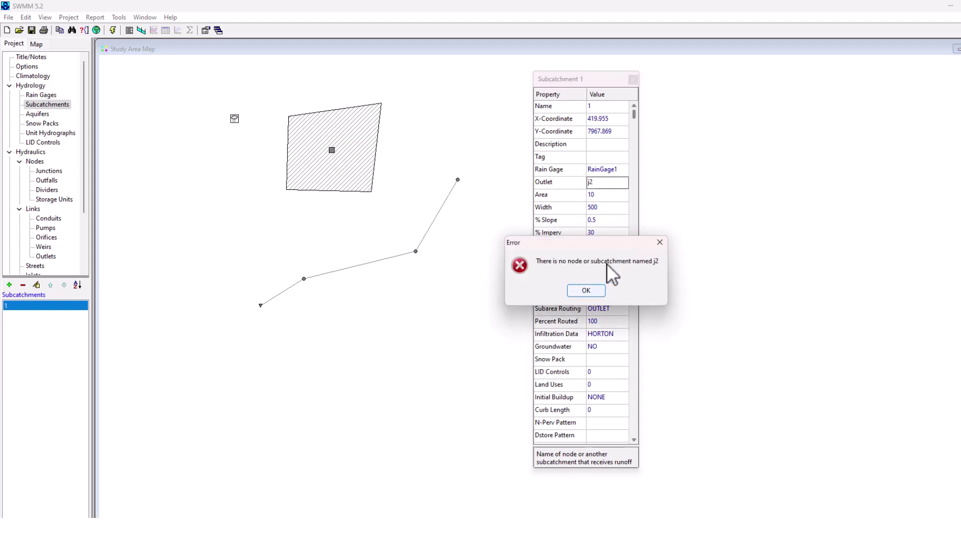
left_click(660, 242)
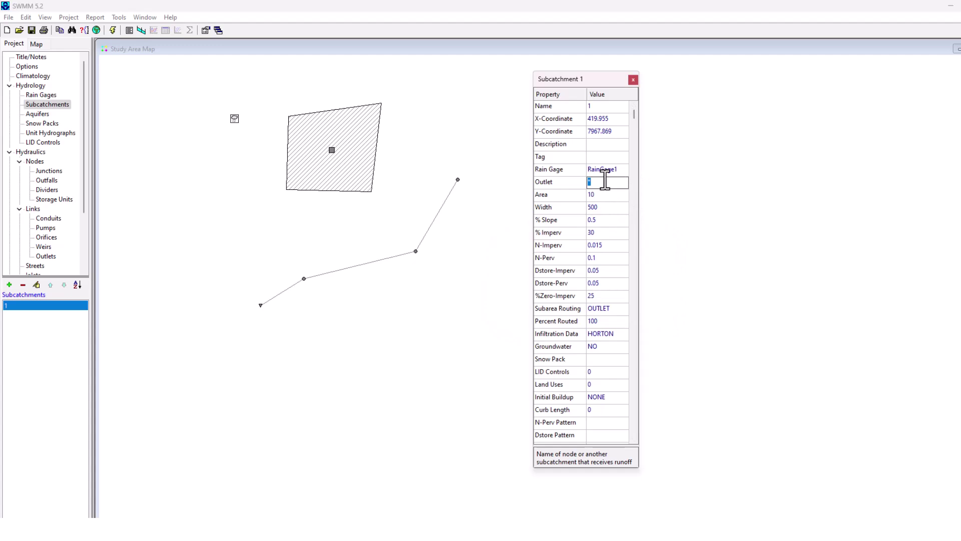
type("J2")
key("Return")
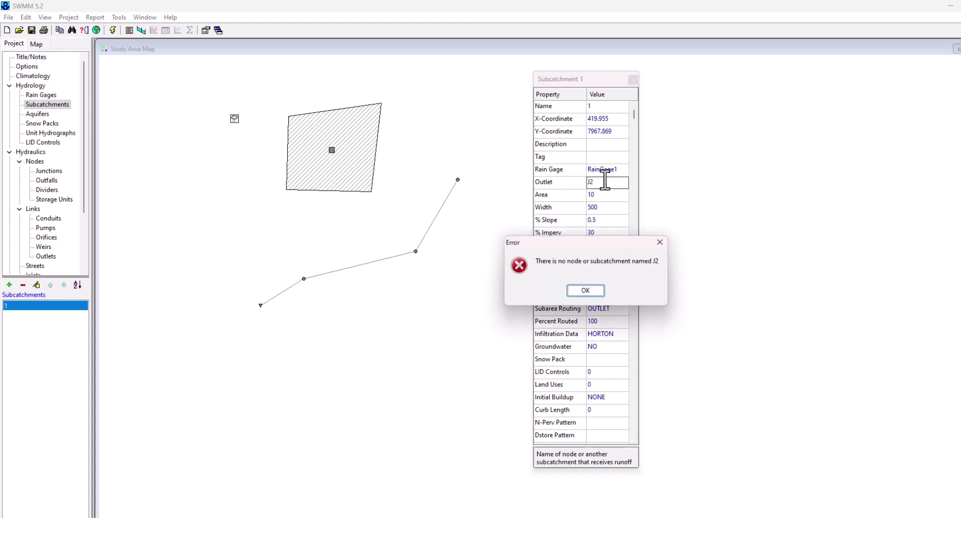
left_click(581, 290)
type("2")
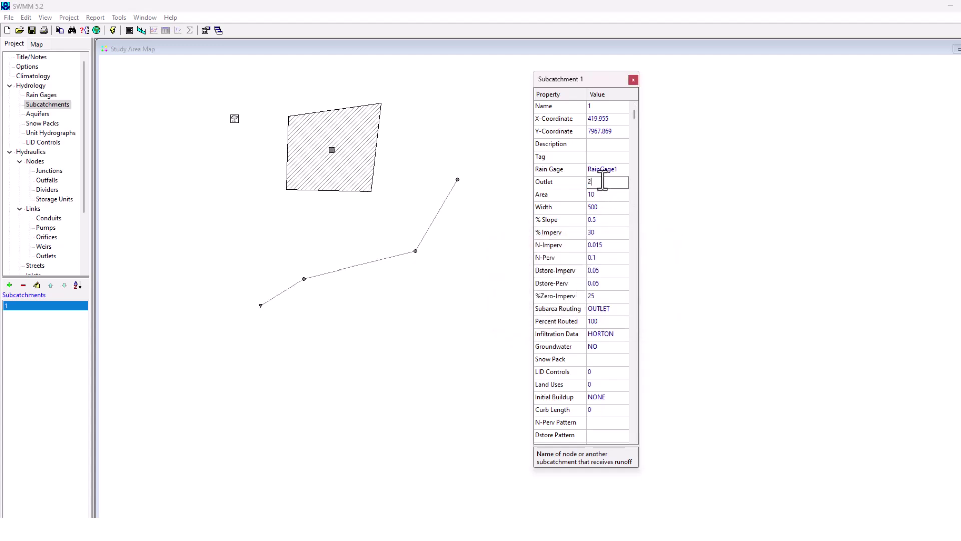
key("Return")
left_click(458, 180)
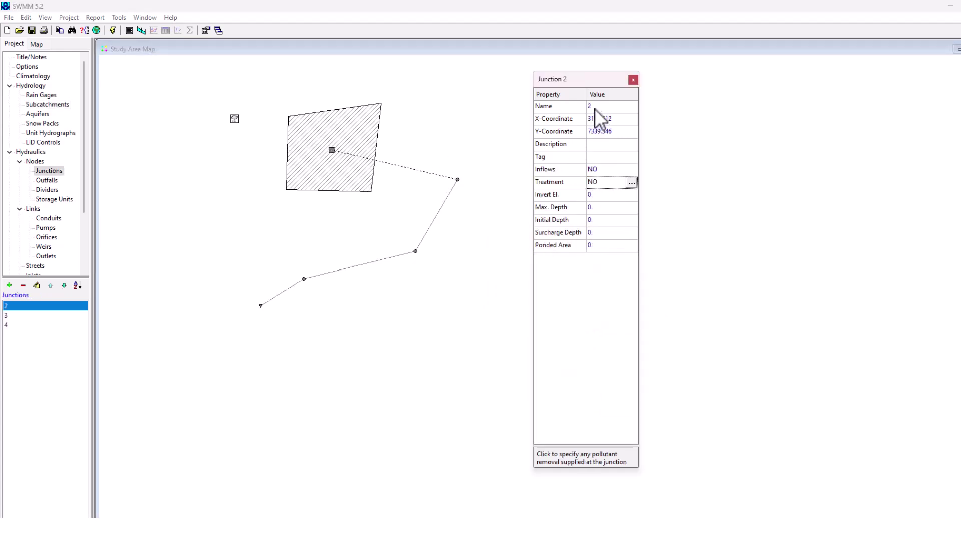
- Give junction 2 an invert elevation of 30 and max depth 4
left_click(634, 79)
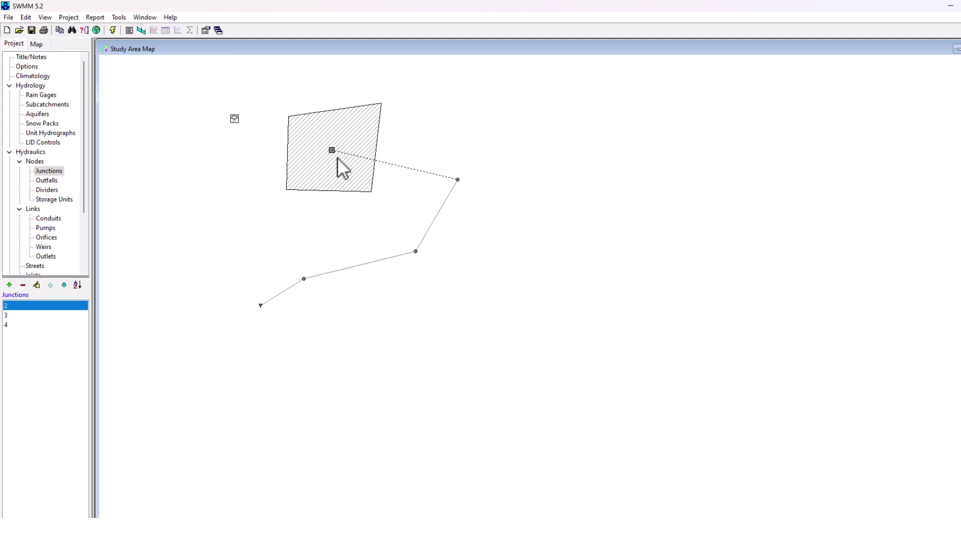
double_click(458, 179)
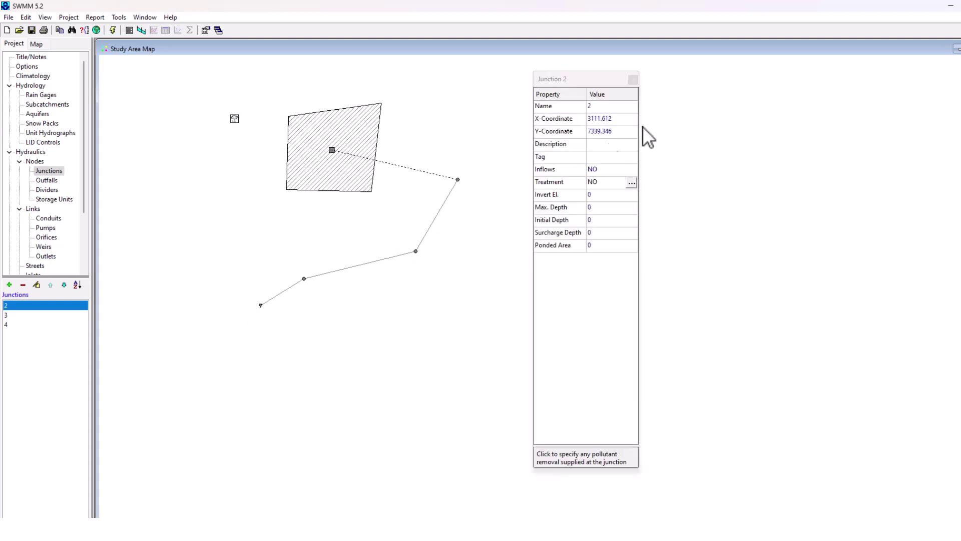
left_click(605, 207)
type("4")
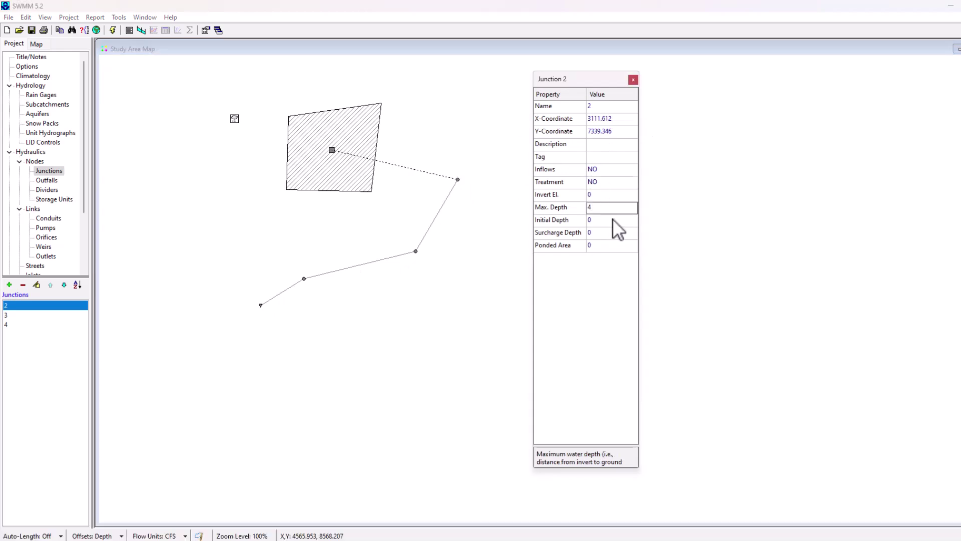
left_click(610, 195)
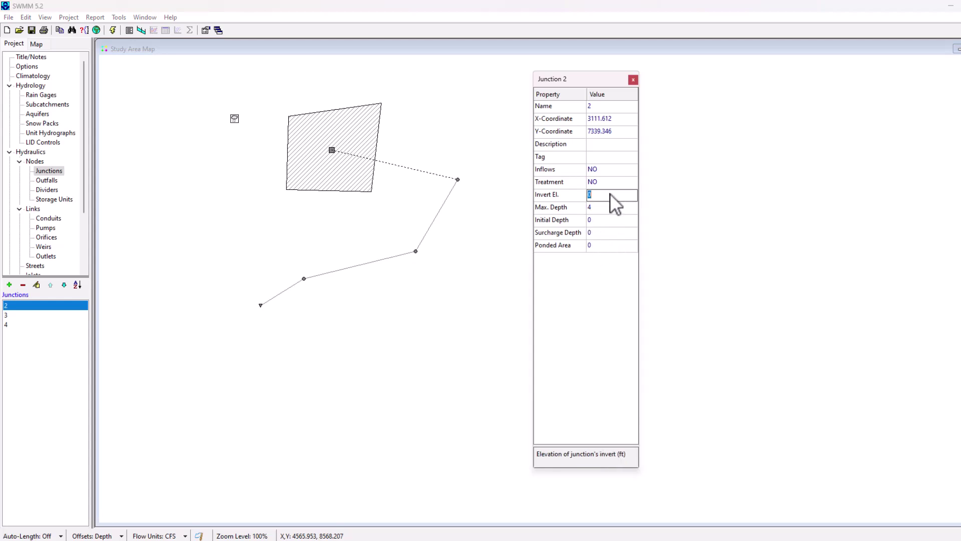
type("30")
left_click(633, 80)
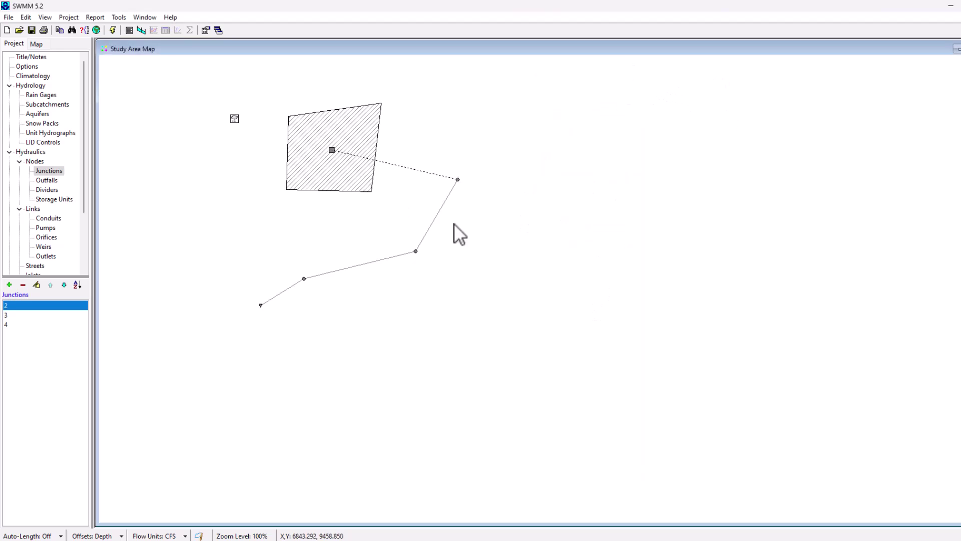
- Give junctions 3 and 4 invert elevations 28 and 26, each with max depth 4
double_click(416, 252)
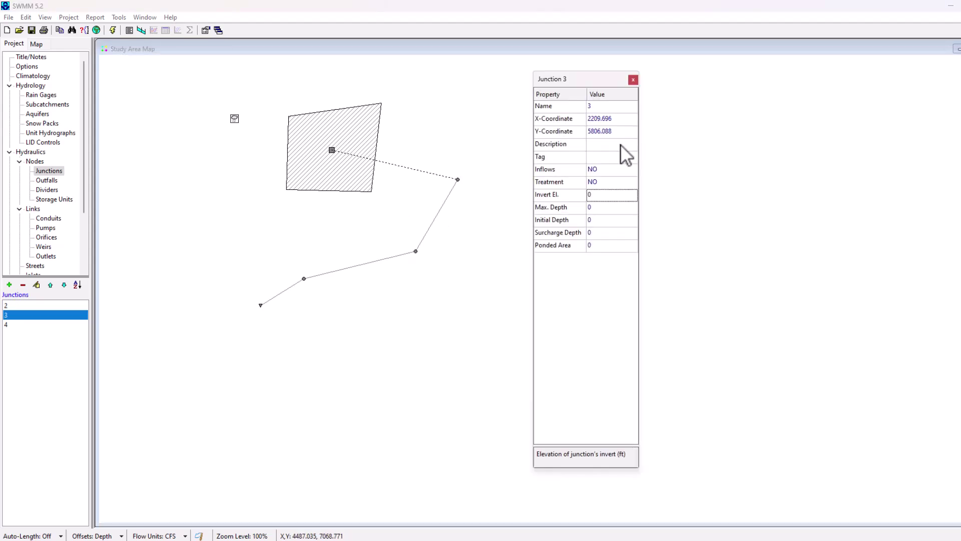
type("28")
left_click(597, 205)
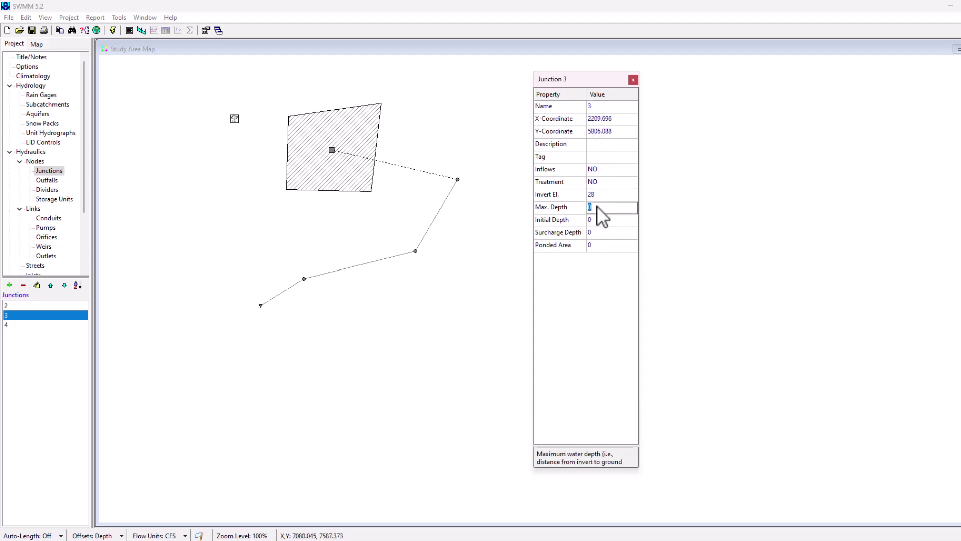
type("4")
left_click(633, 80)
double_click(304, 278)
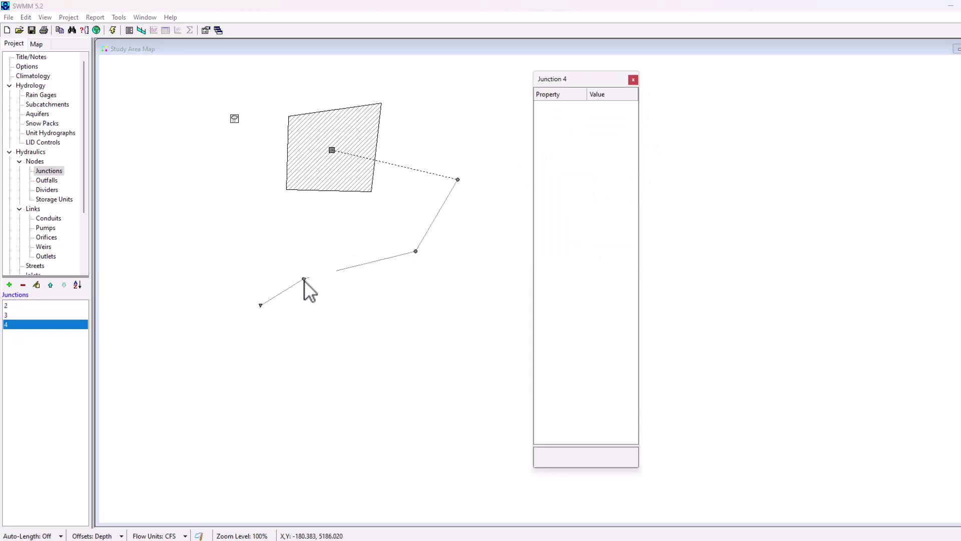
left_click(615, 193)
type("26")
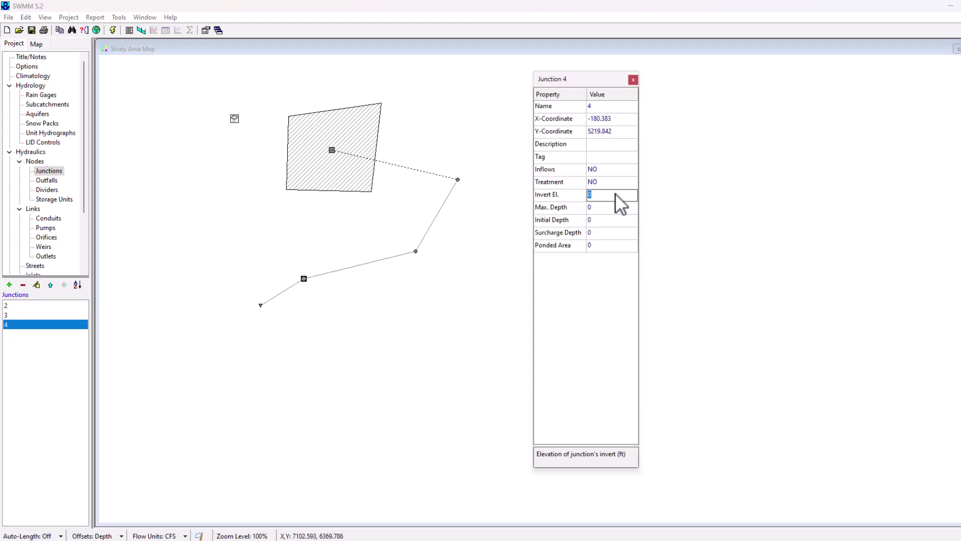
left_click(613, 208)
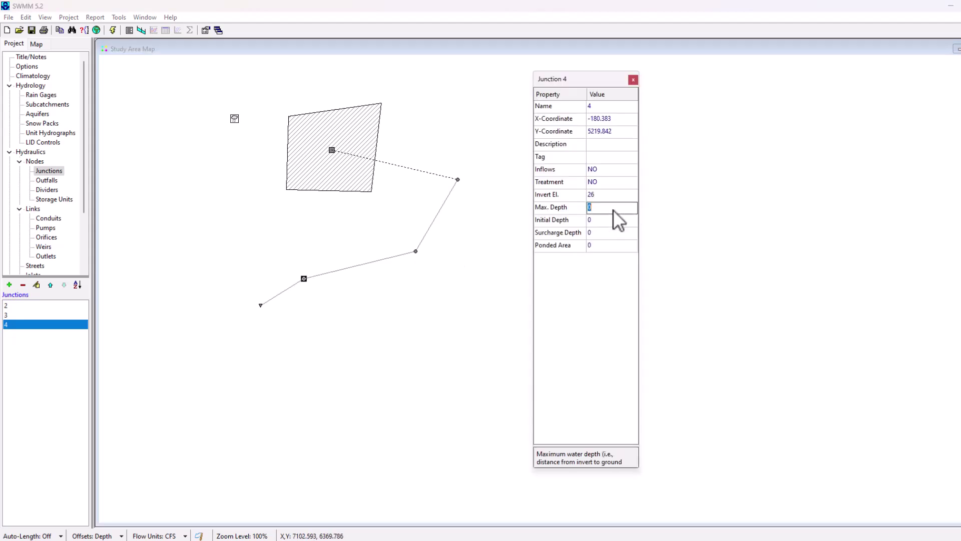
left_click(633, 80)
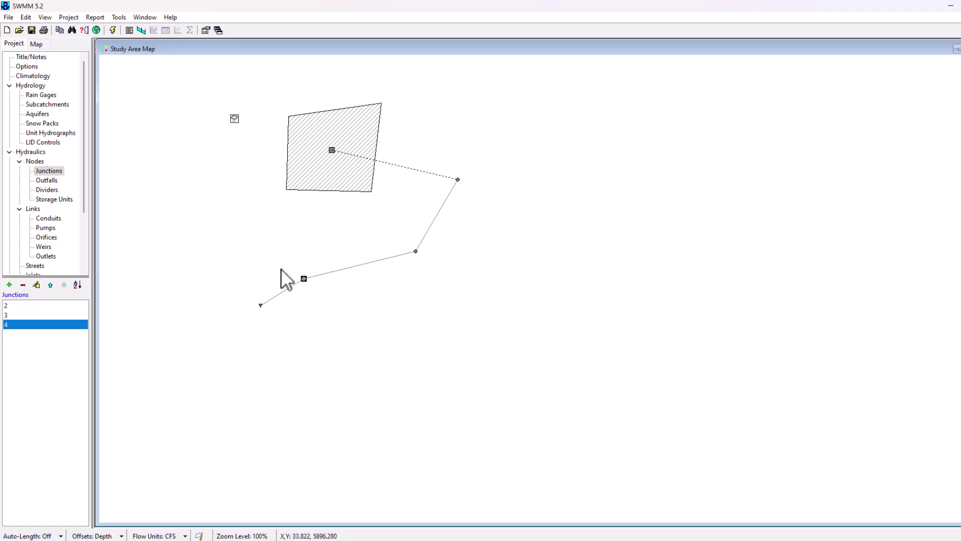
- Enter 22 as outfall 5's invert elevation and close its editor
double_click(260, 305)
left_click(605, 194)
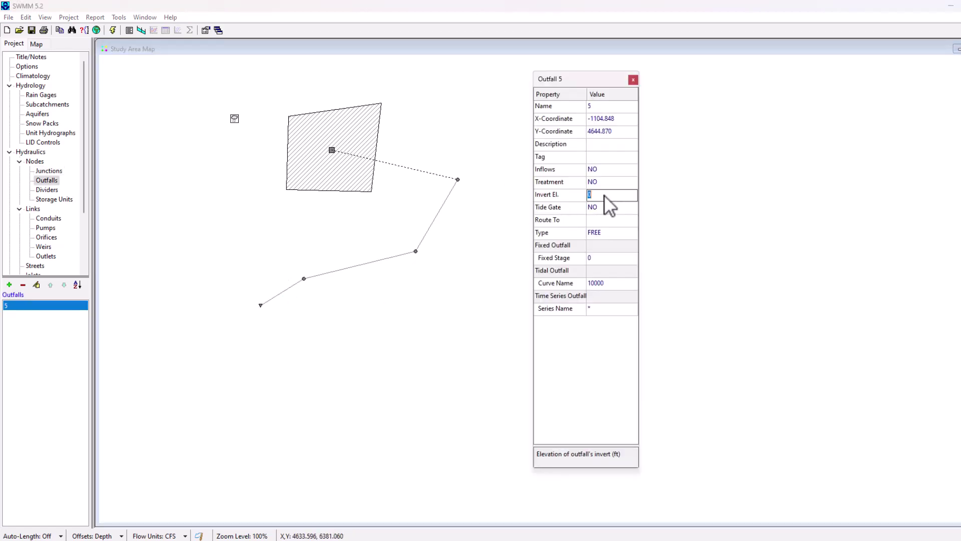
type("22")
left_click(632, 81)
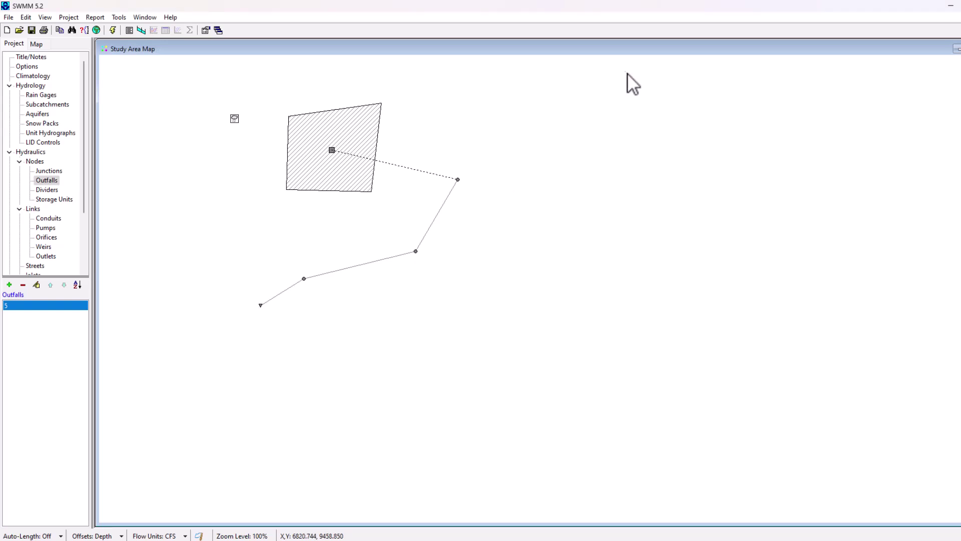
- Run the simulation, then review Conduit 1's length 400 and roughness 0.01
left_click(114, 30)
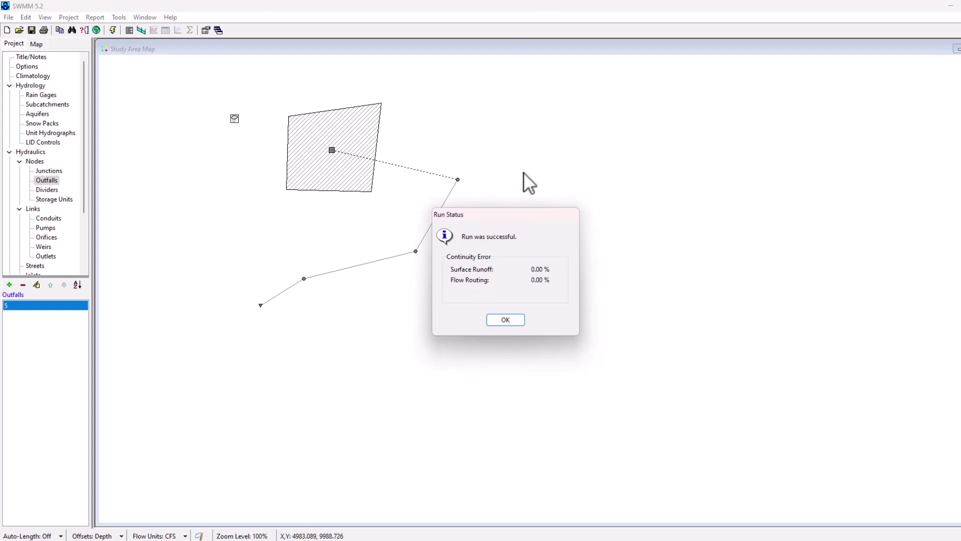
left_click(506, 320)
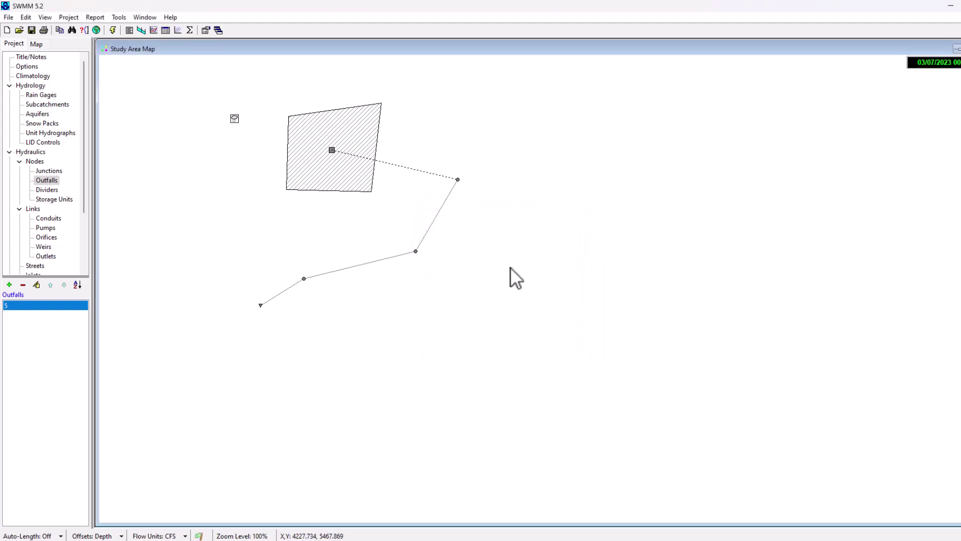
double_click(438, 215)
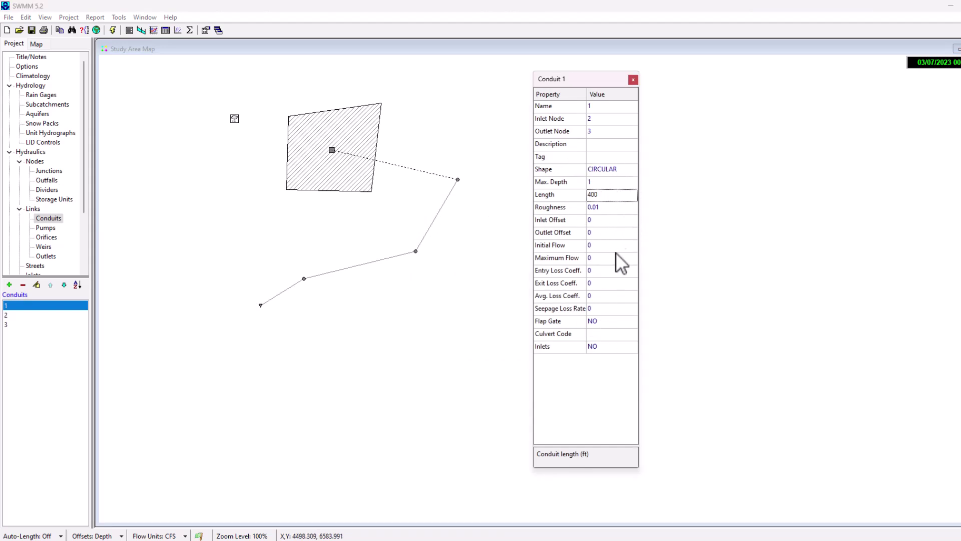
left_click(636, 81)
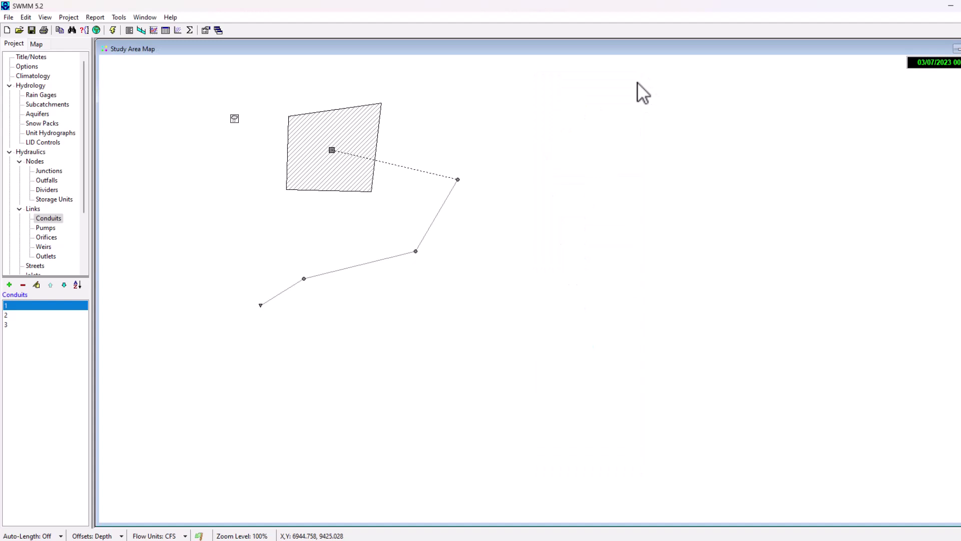
- Review RainGage1's properties, then select subcatchment 1
left_click(234, 117)
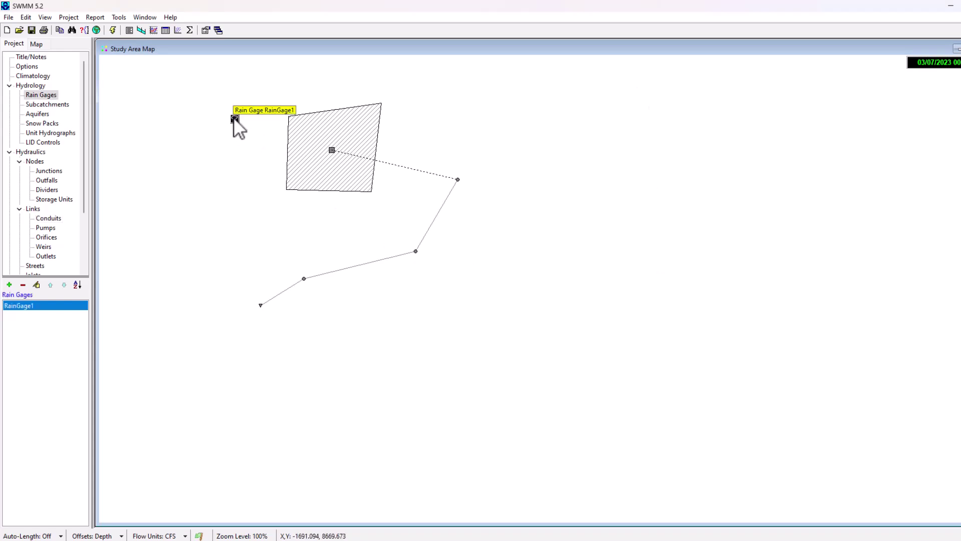
double_click(235, 118)
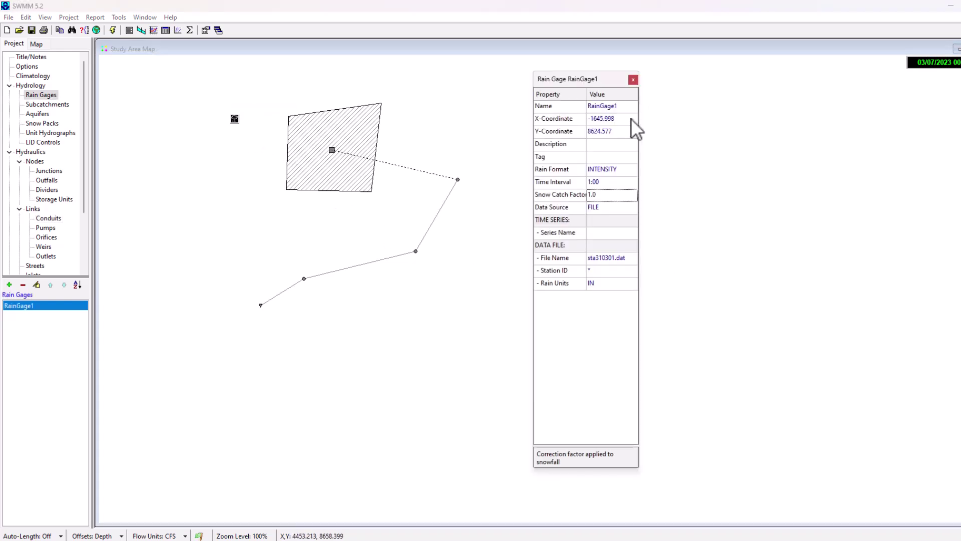
left_click(632, 79)
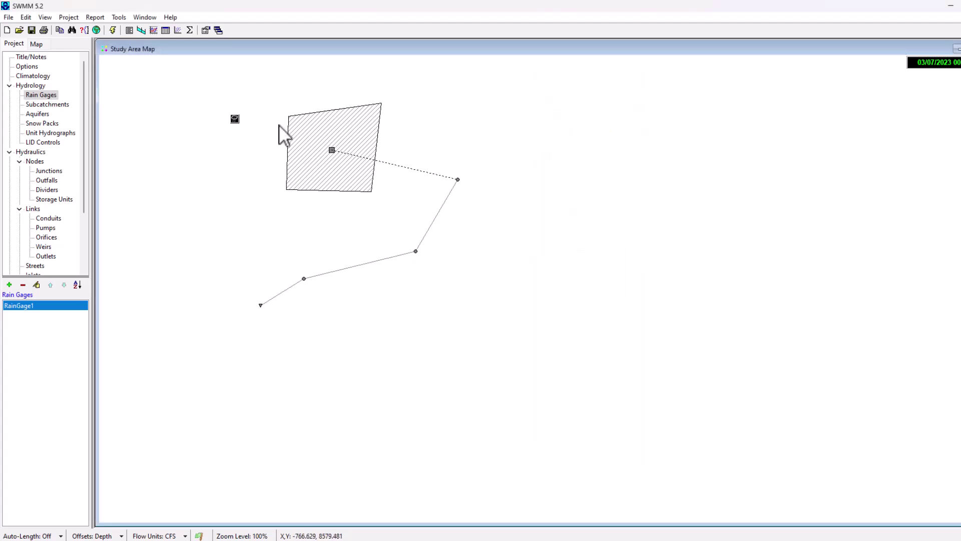
left_click(332, 150)
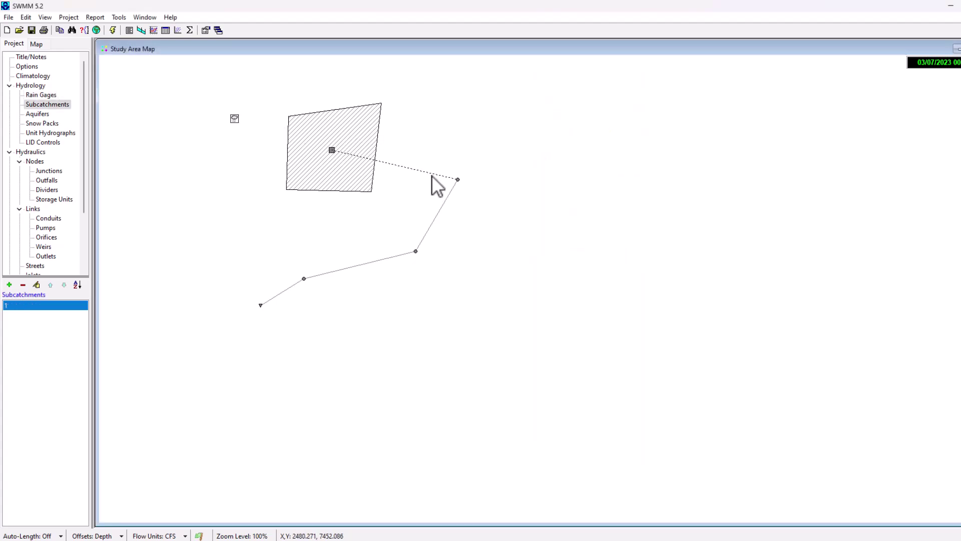